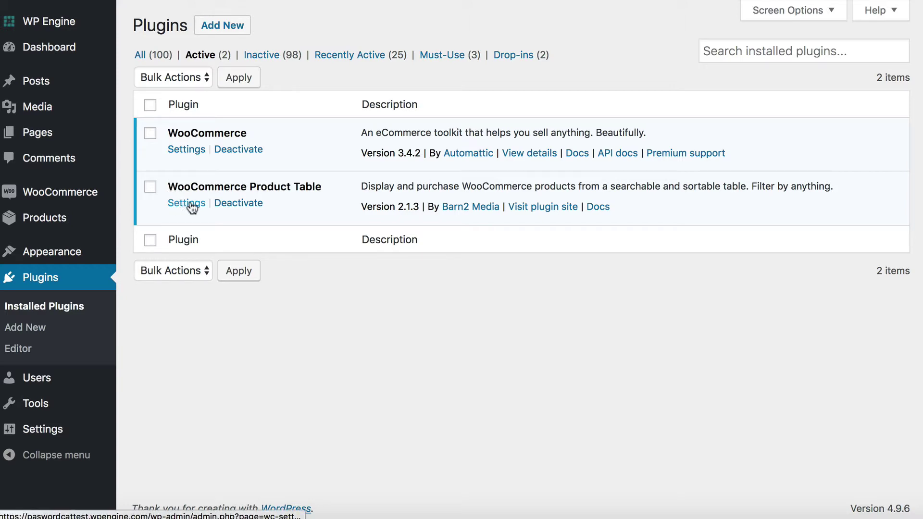
Step: In the WooCommerce Product Table settings, enable displaying shortcodes, HTML and other formatting inside the table content and save the changes
left_click(186, 202)
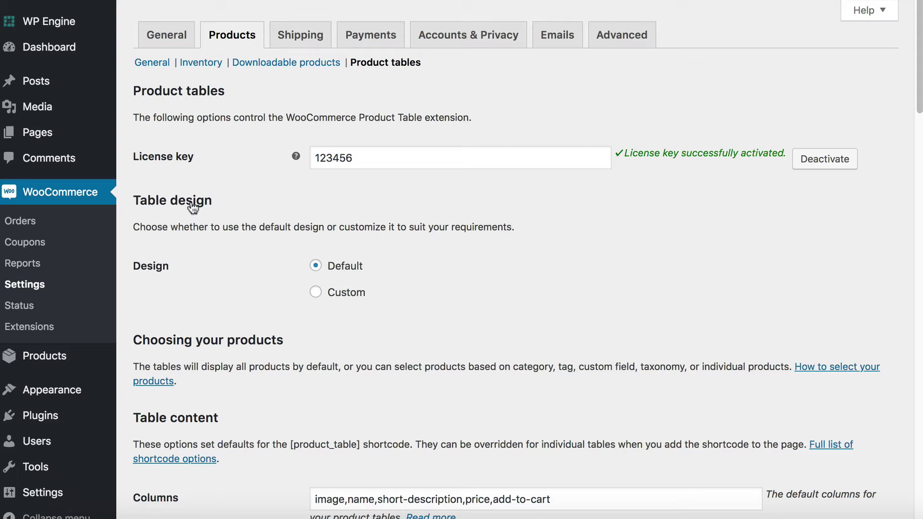
scroll(192, 208, "down", 7)
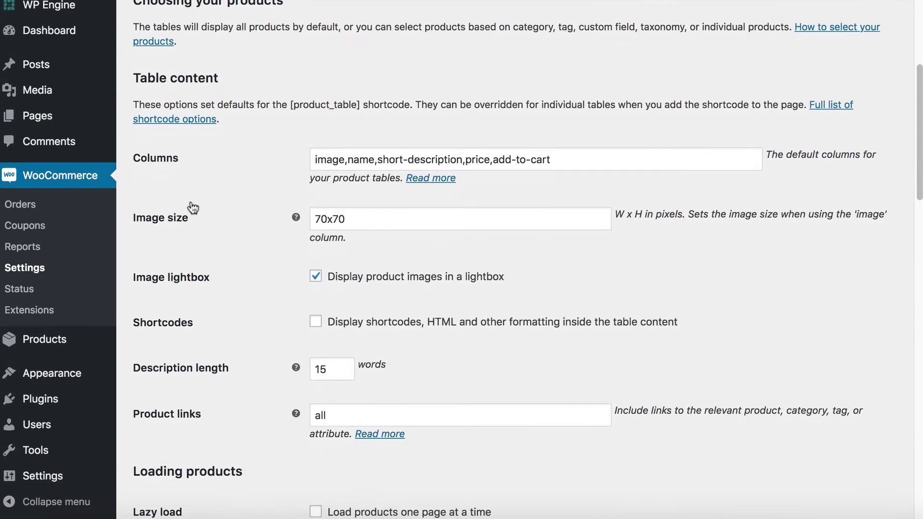
scroll(192, 207, "down", 1)
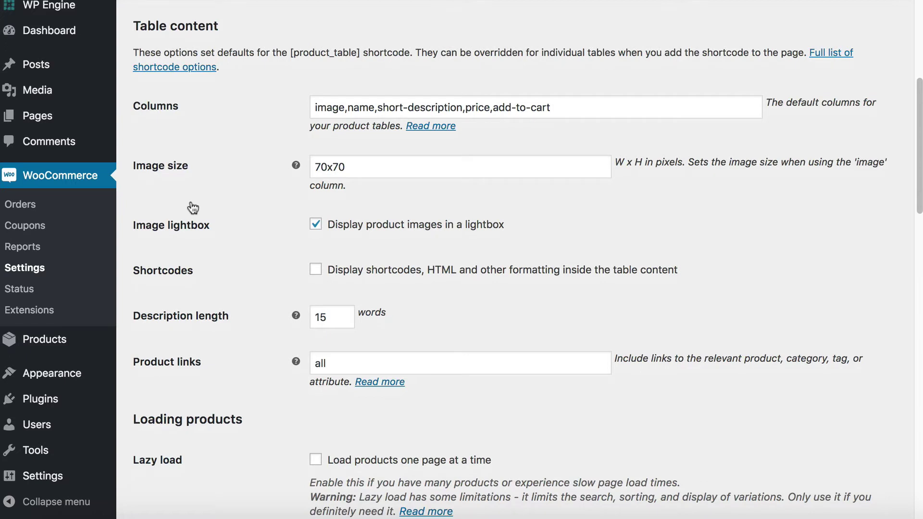
left_click(316, 271)
scroll(339, 283, "down", 20)
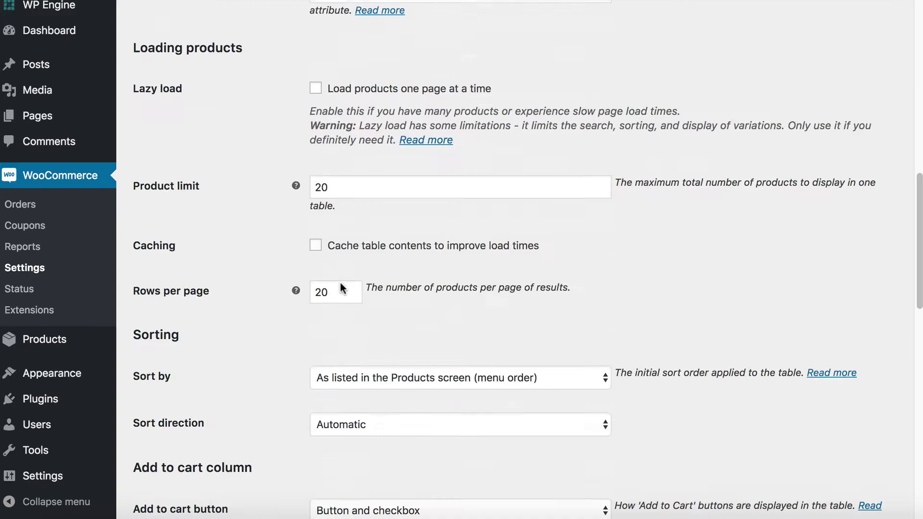
left_click(168, 447)
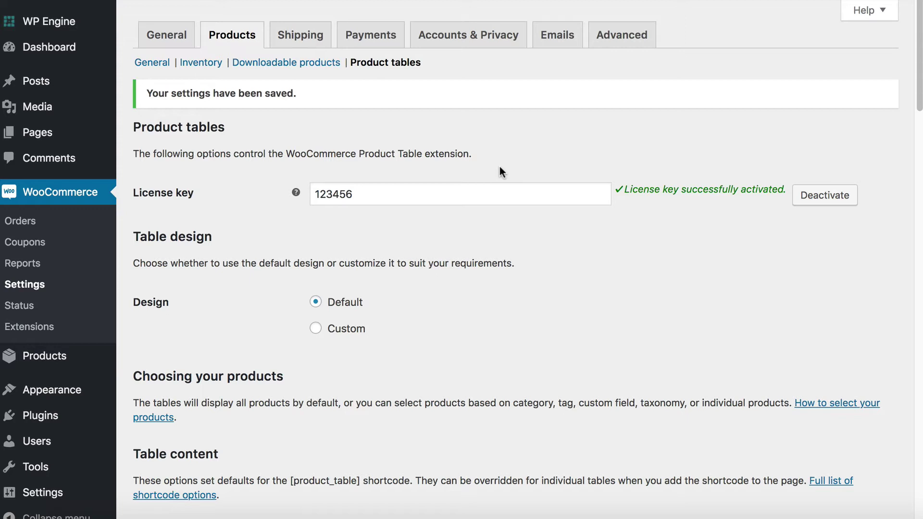
Step: Create a new page titled "Product Table with Links, Icons & Buttons"
mouse_move(38, 134)
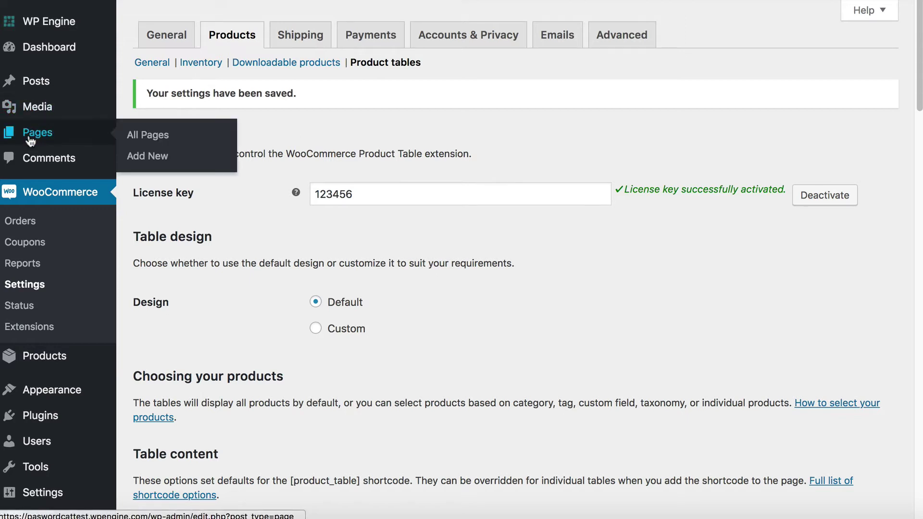
left_click(151, 157)
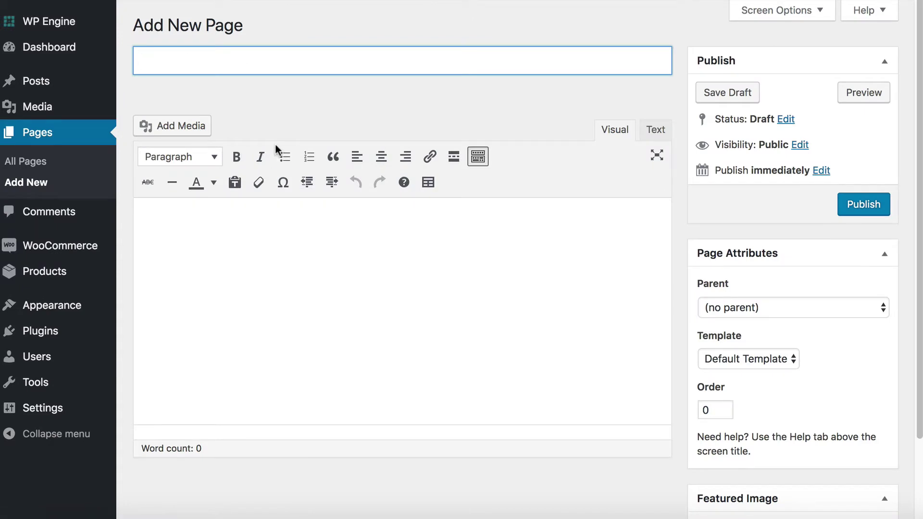
key("shift")
type("Products")
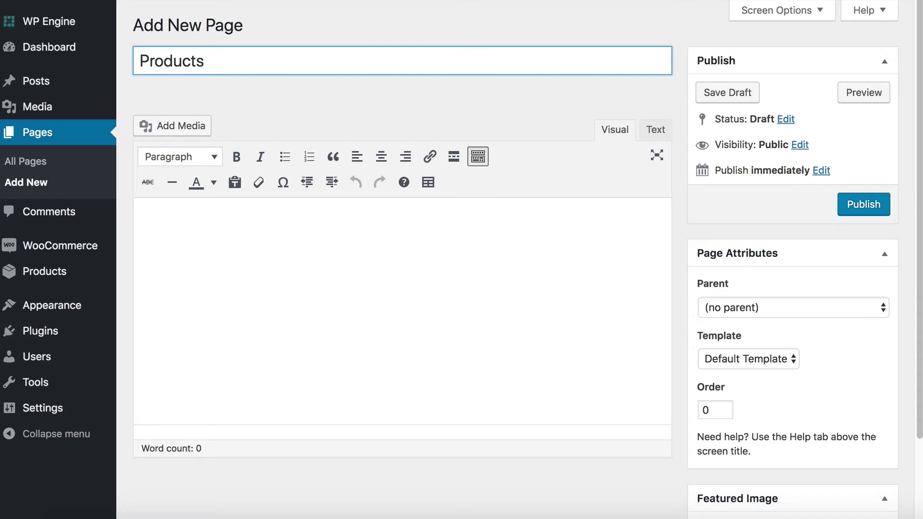
key("BackSpace")
key("BackSpace")
type("Table with ")
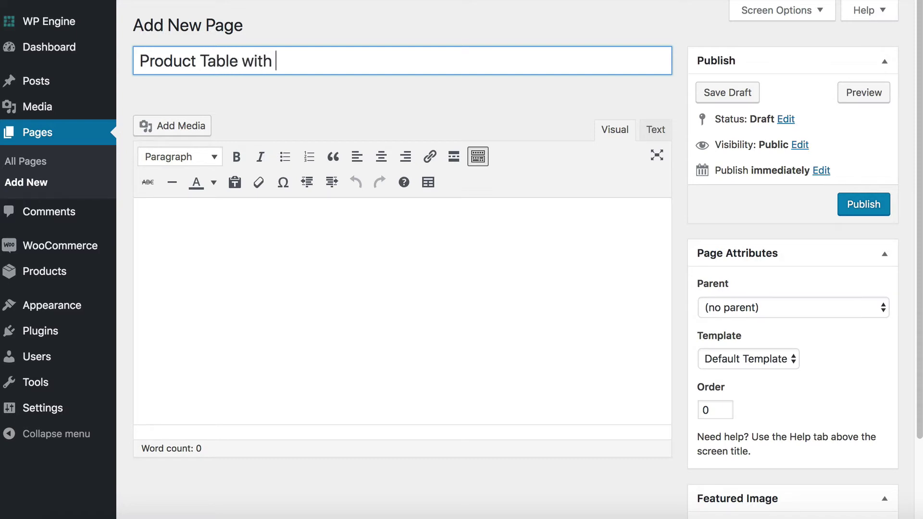
type("Links, Icons & Buttons")
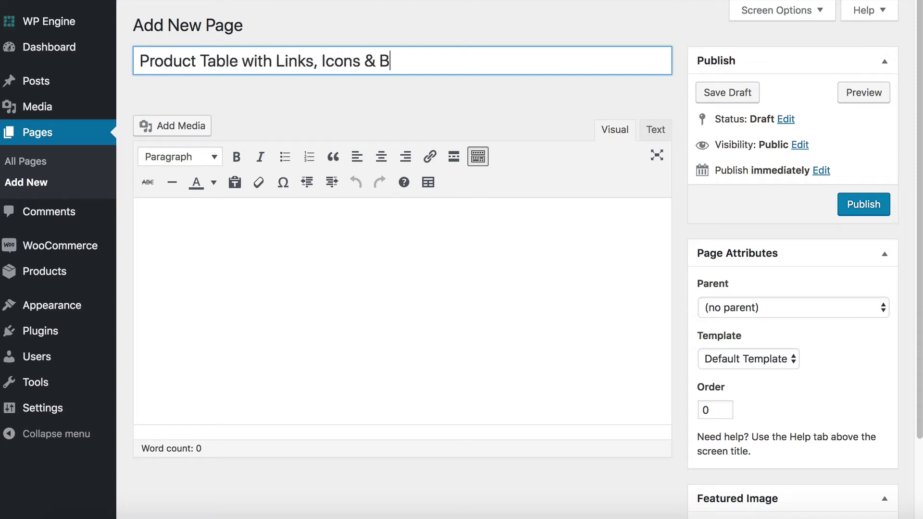
Step: Insert the shortcode [product_table category="clothing"] in the page body
left_click(328, 293)
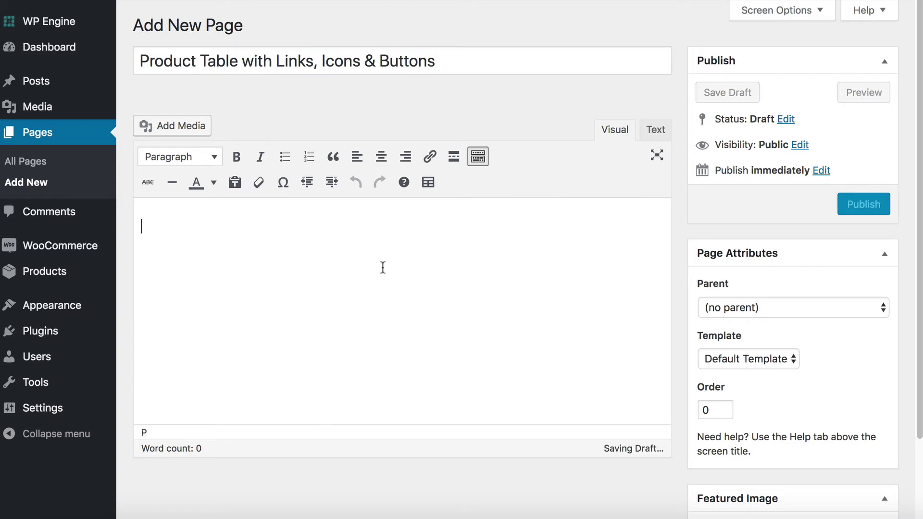
left_click(427, 183)
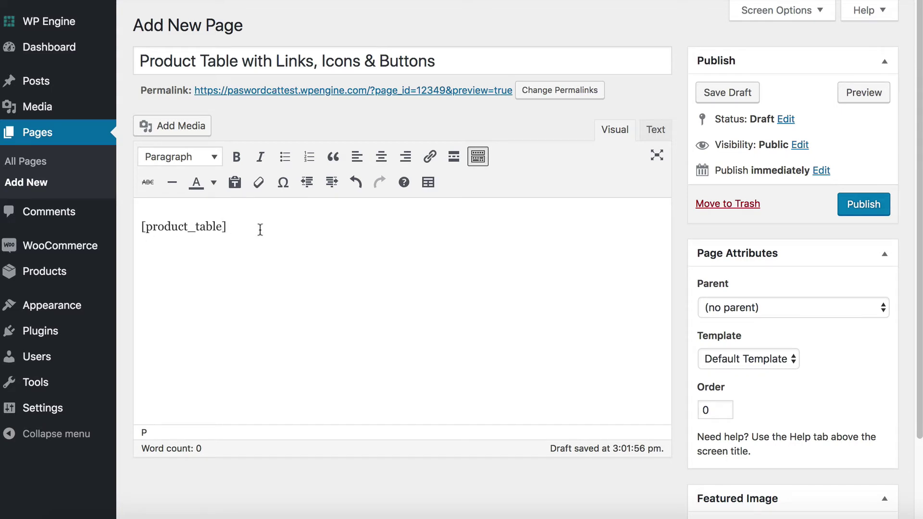
type("category")
type("=\"clothin")
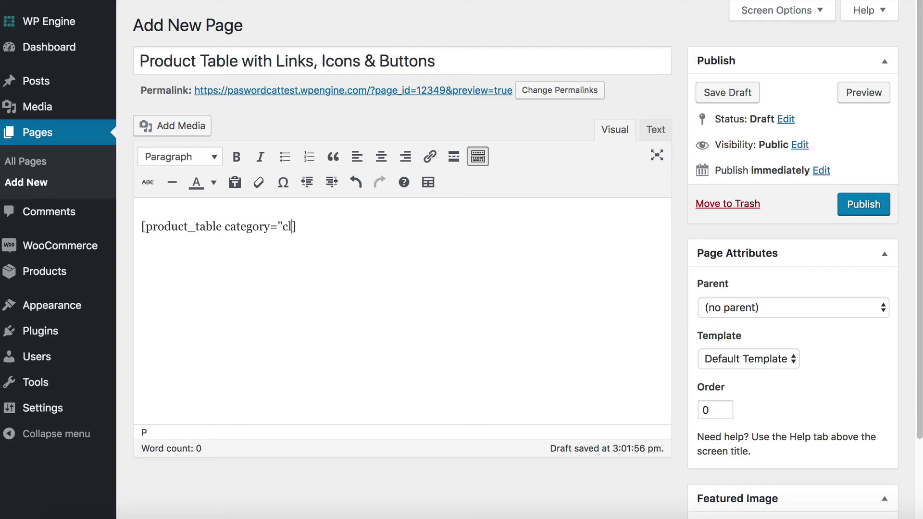
type("g\"")
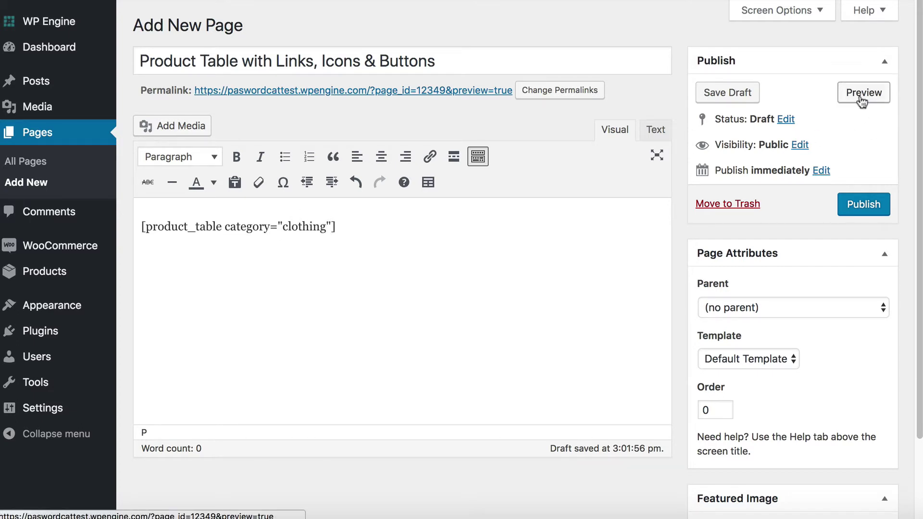
Step: Set the page template to Full width and publish the page
left_click(756, 359)
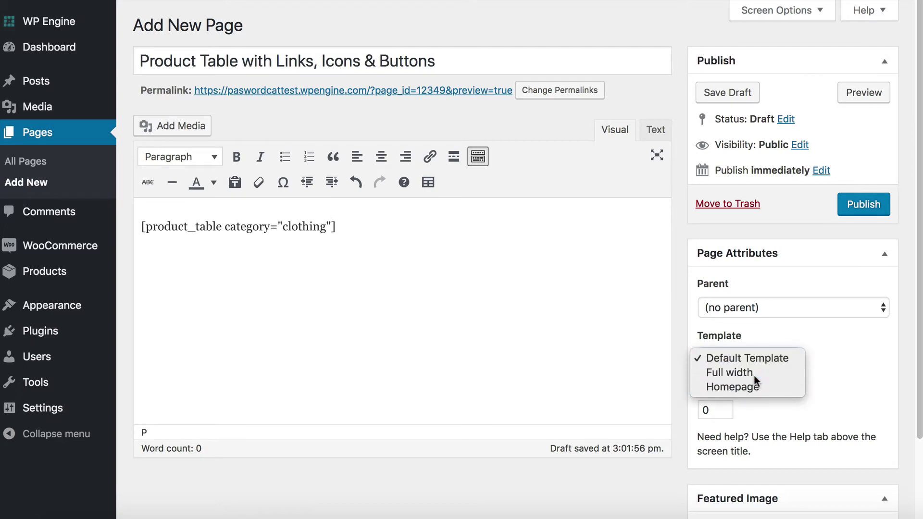
left_click(756, 370)
left_click(868, 207)
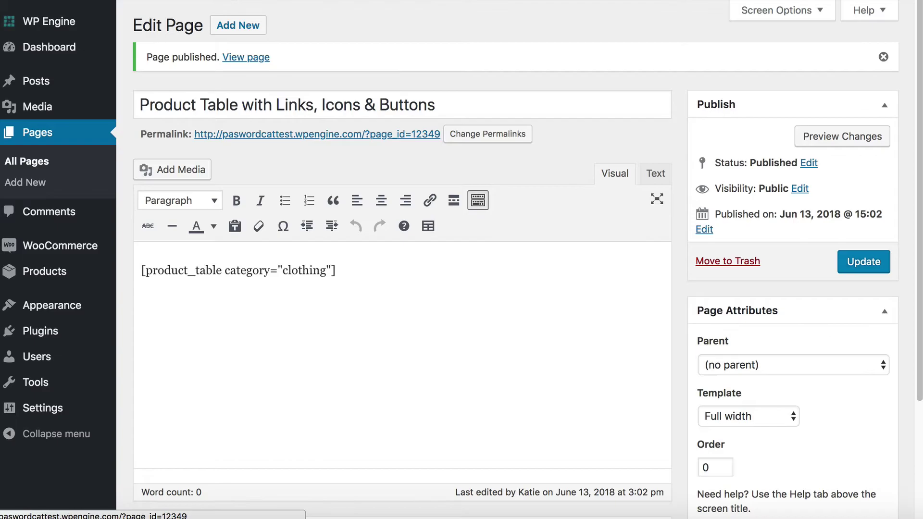
Step: View the published product table page and open its Blue T-Shirt product for editing
left_click(245, 57)
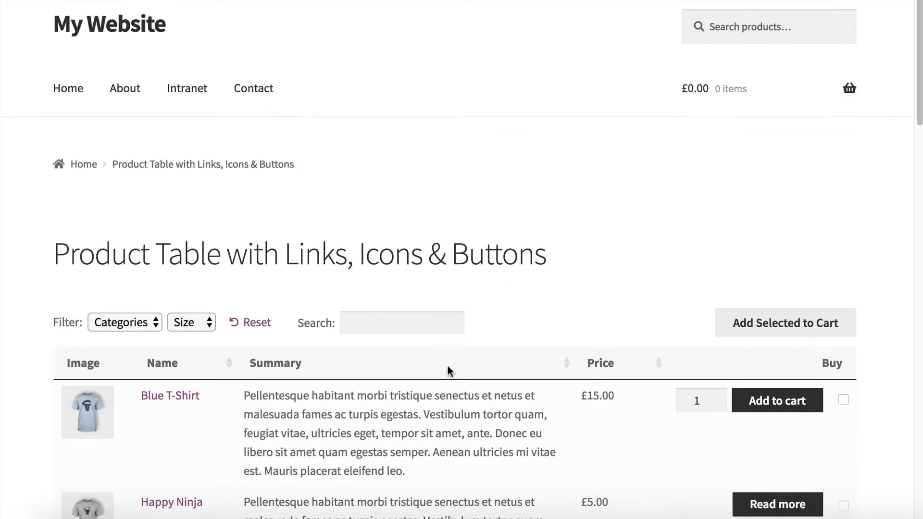
scroll(447, 368, "down", 5)
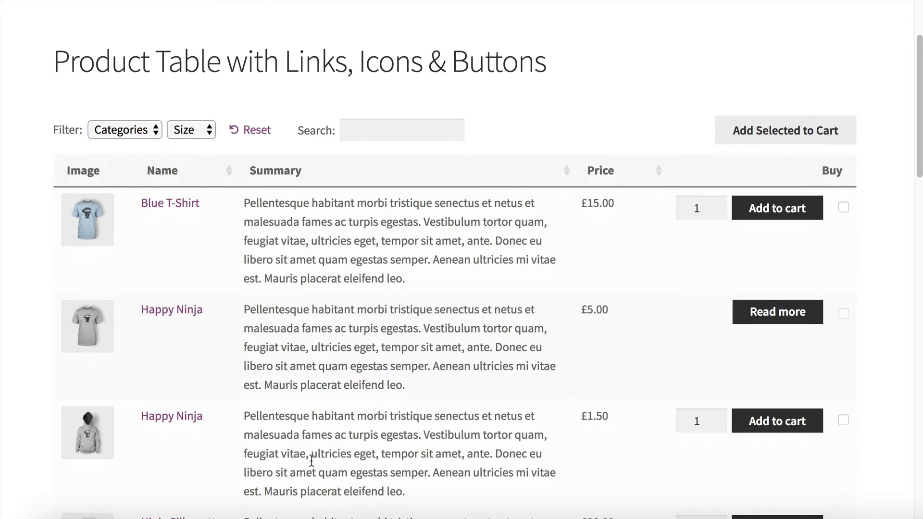
left_click(173, 208)
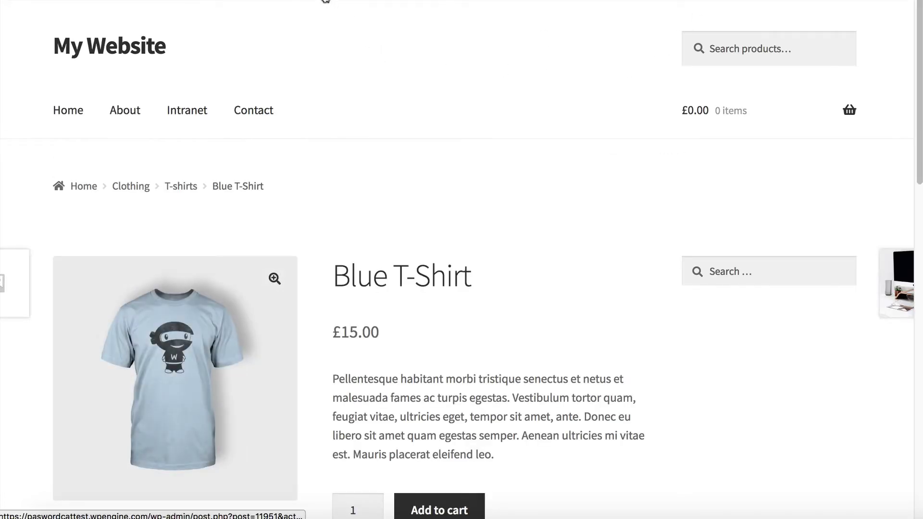
left_click(325, 2)
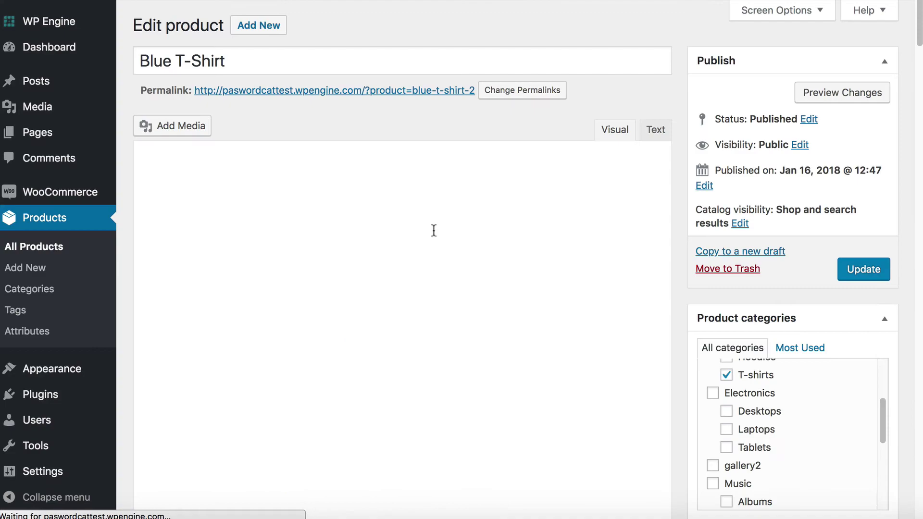
Step: Replace the Blue T-Shirt's short description with the text "Click here"
scroll(403, 277, "down", 20)
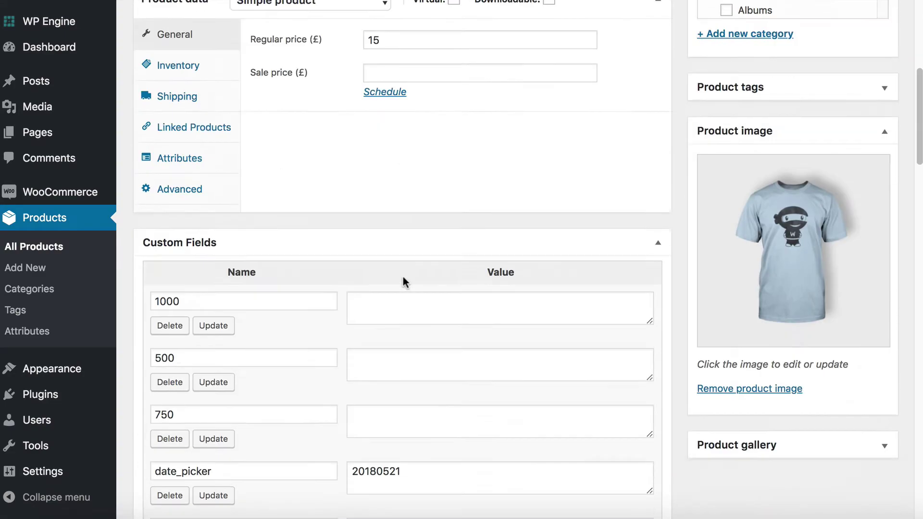
scroll(403, 282, "down", 8)
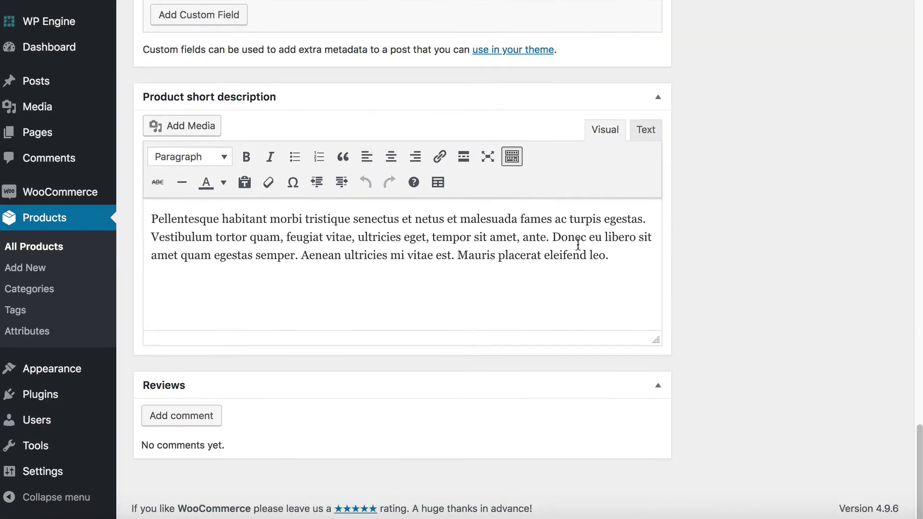
left_click_drag(609, 256, 150, 217)
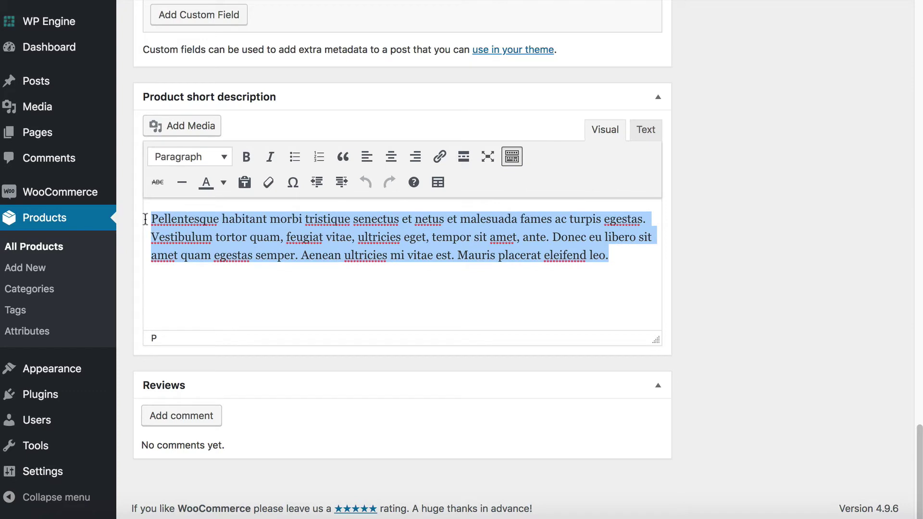
key("BackSpace")
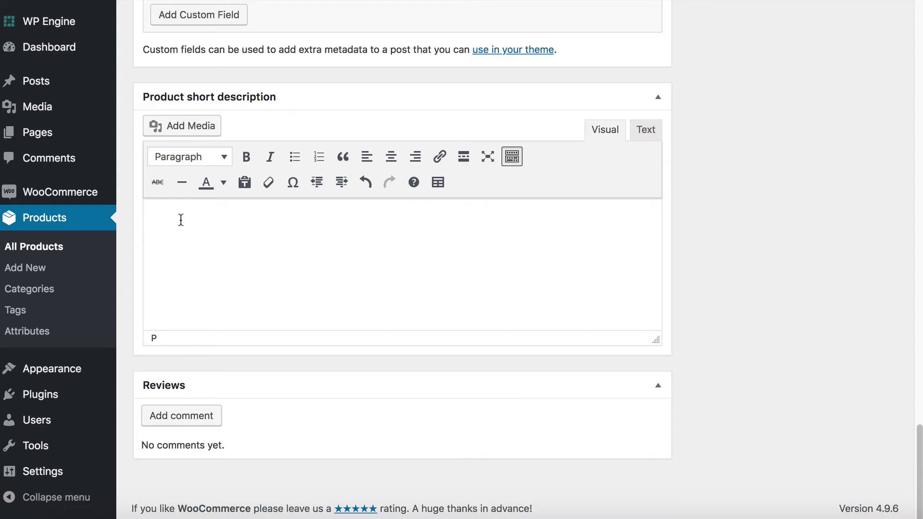
type("Click here")
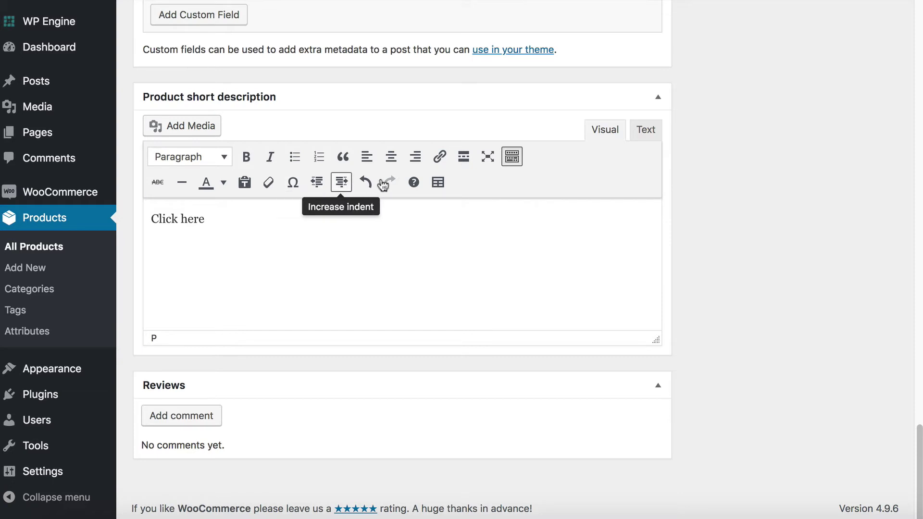
left_click_drag(227, 222, 101, 222)
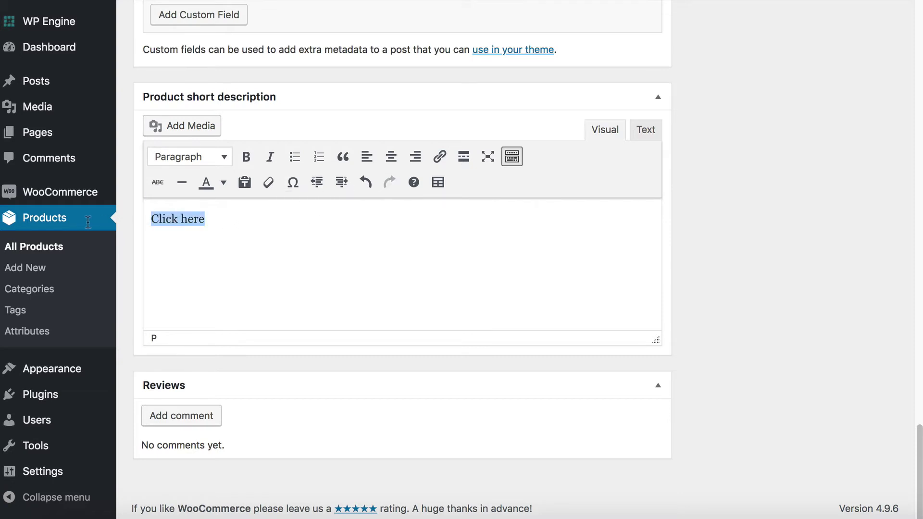
left_click(439, 157)
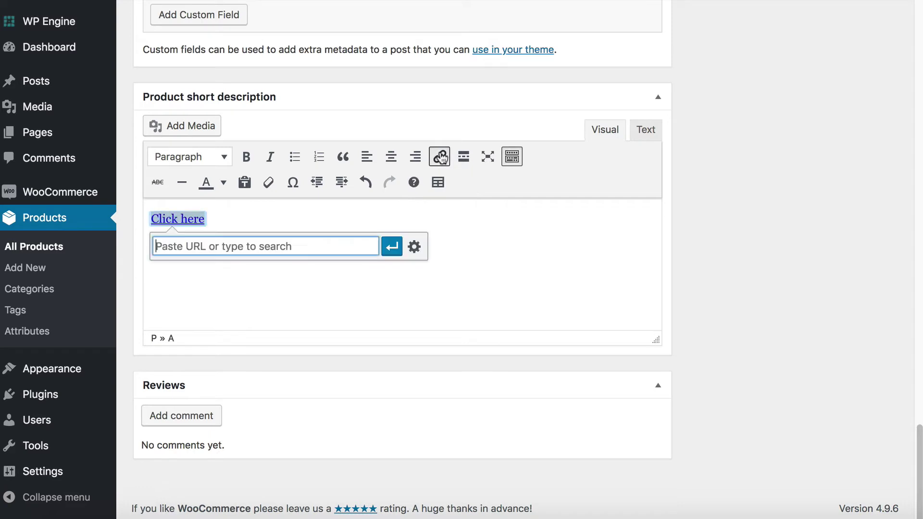
type("https")
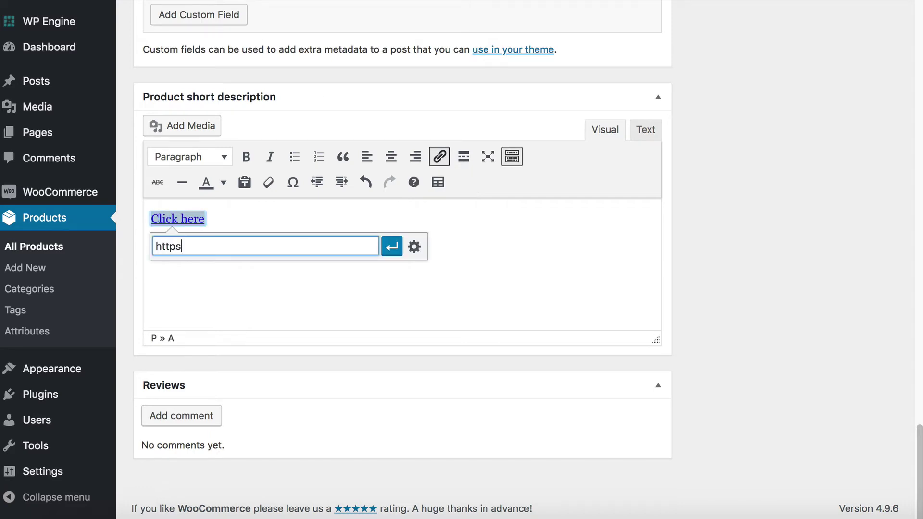
type("://barn2.co.uk")
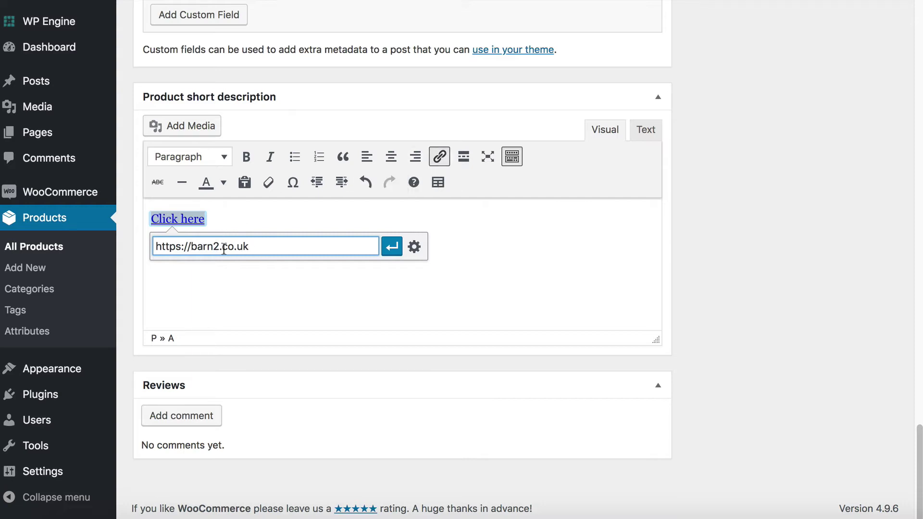
left_click(391, 247)
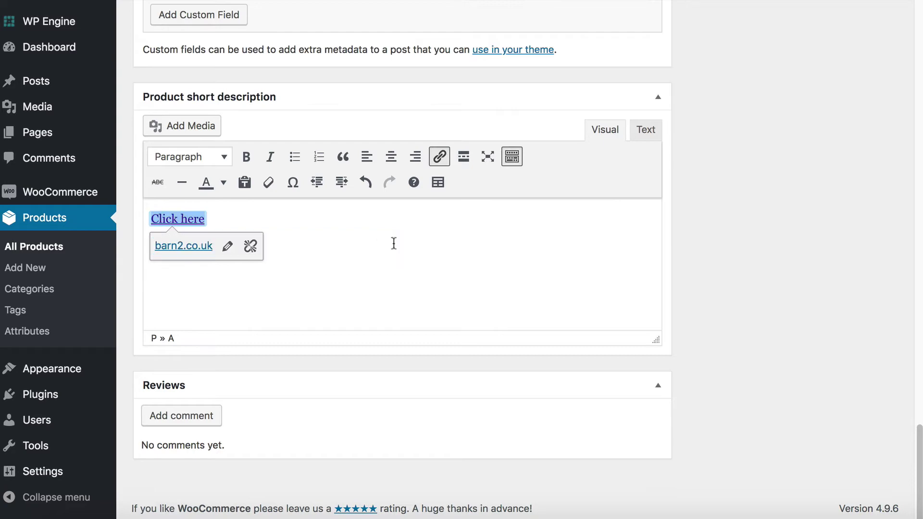
left_click(311, 243)
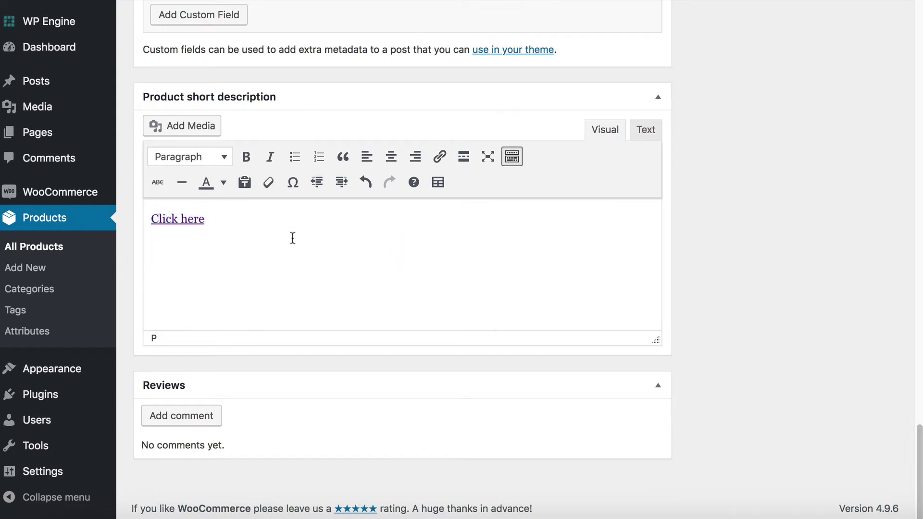
Step: Update the Blue T-Shirt product and check its "Click here" link in the product table
scroll(291, 241, "up", 20)
scroll(290, 238, "down", 1)
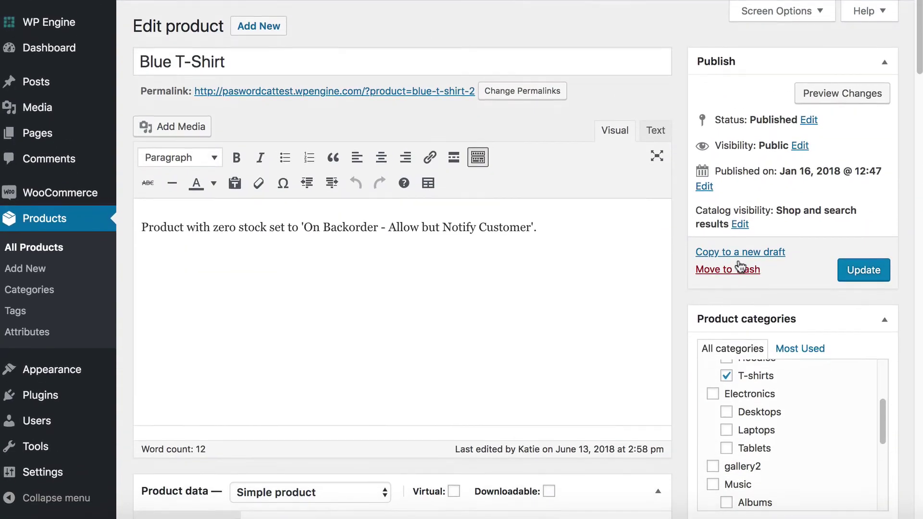
left_click(865, 270)
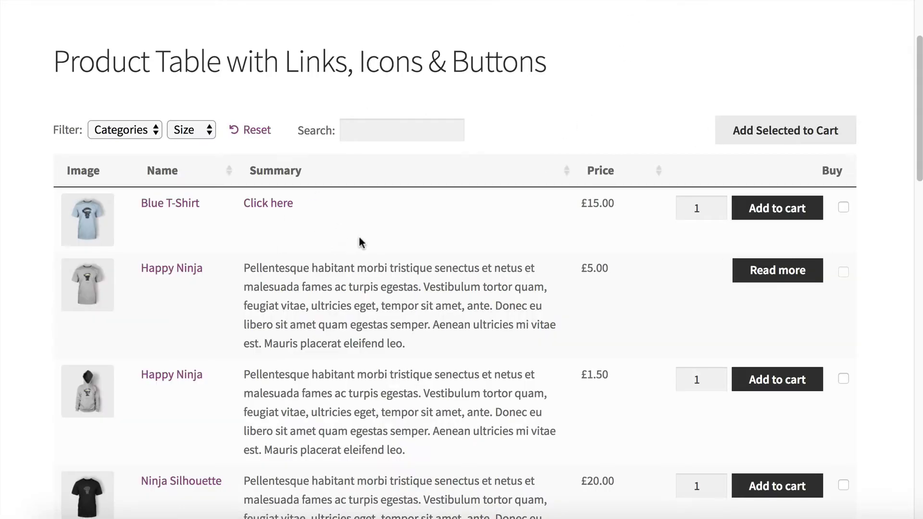
left_click(277, 210)
Step: Open the £5.00 Happy Ninja T-shirt product from the table for editing
left_click(174, 272)
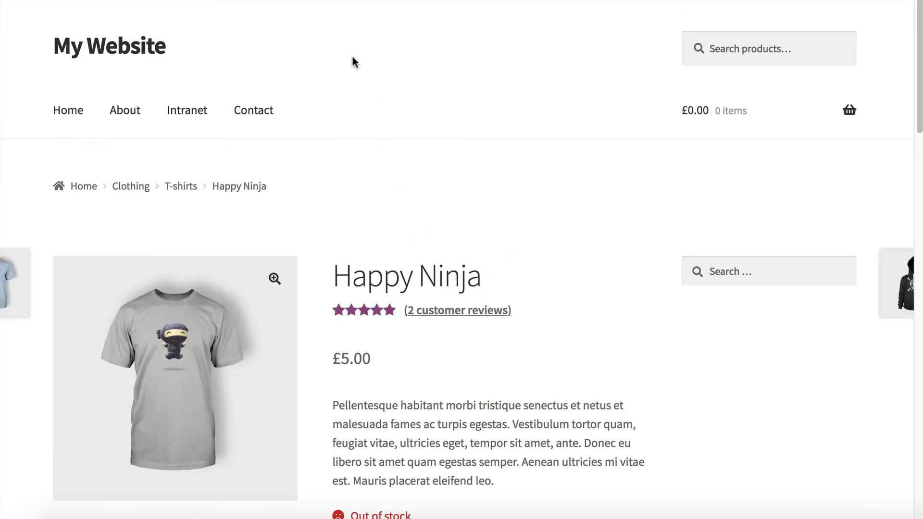
left_click(342, 9)
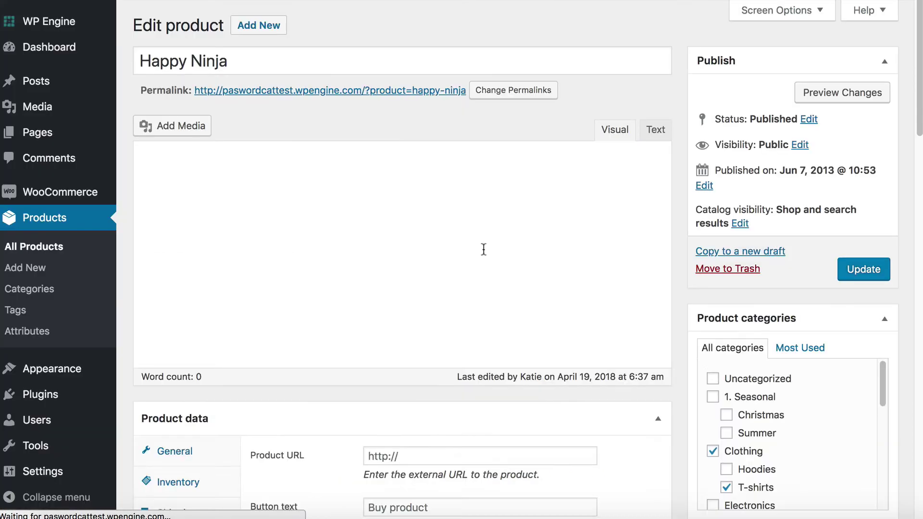
Step: Replace the Happy Ninja T-shirt's short description with the text "Button Link"
scroll(483, 247, "down", 20)
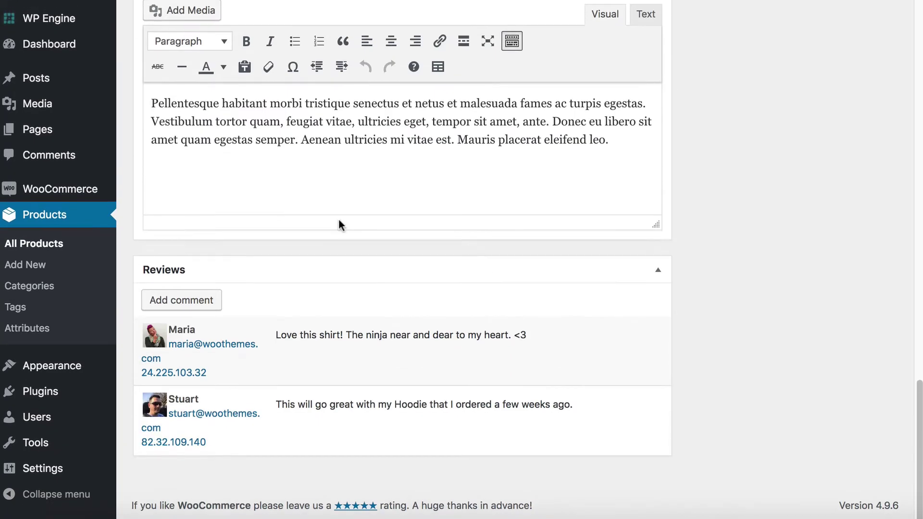
left_click(336, 140)
key("ctrl+a")
key("BackSpace")
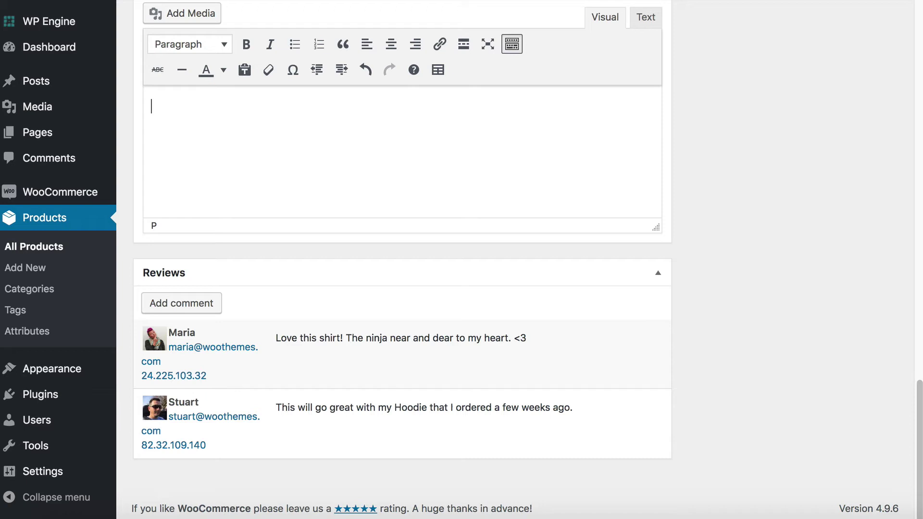
scroll(402, 241, "up", 1)
scroll(402, 240, "up", 1)
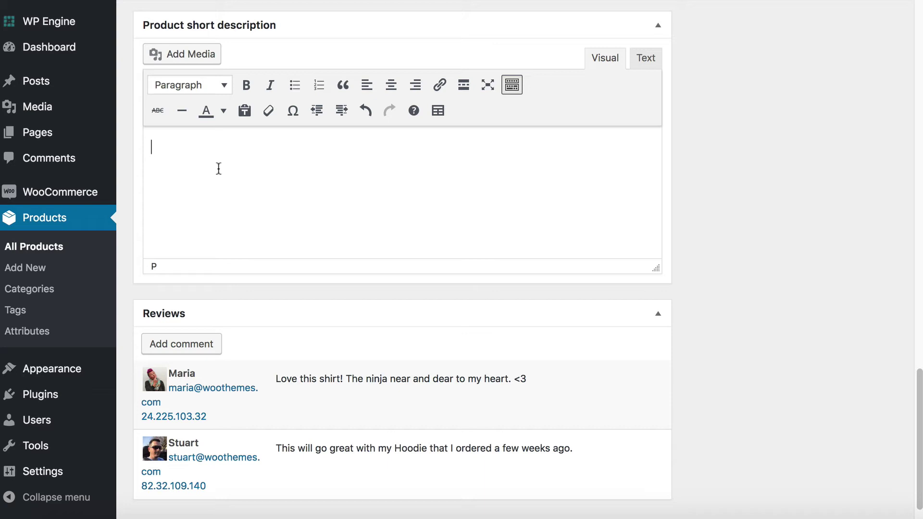
type("Button Link")
left_click_drag(226, 146, 98, 151)
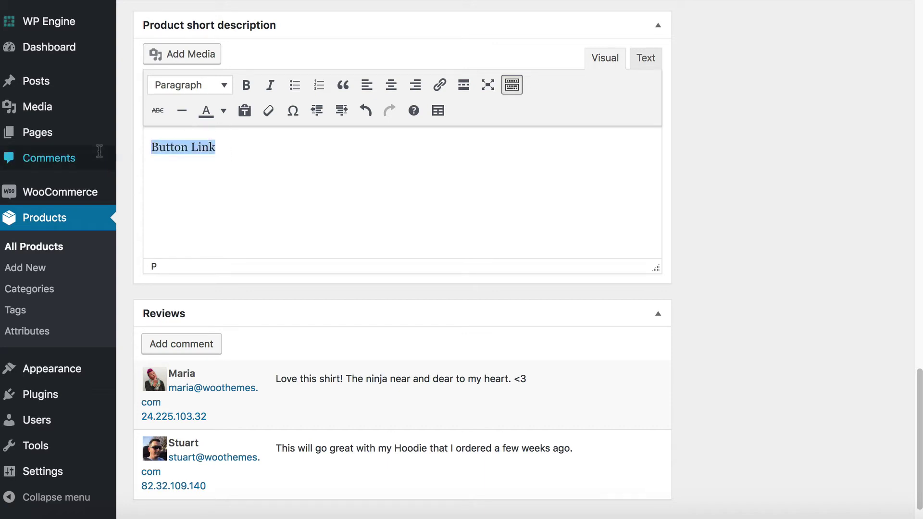
left_click(448, 83)
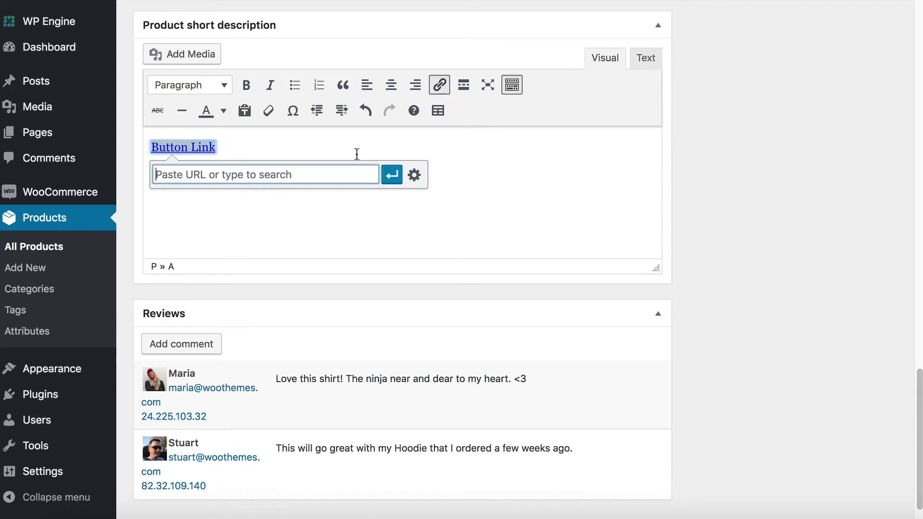
type("https://barn2.")
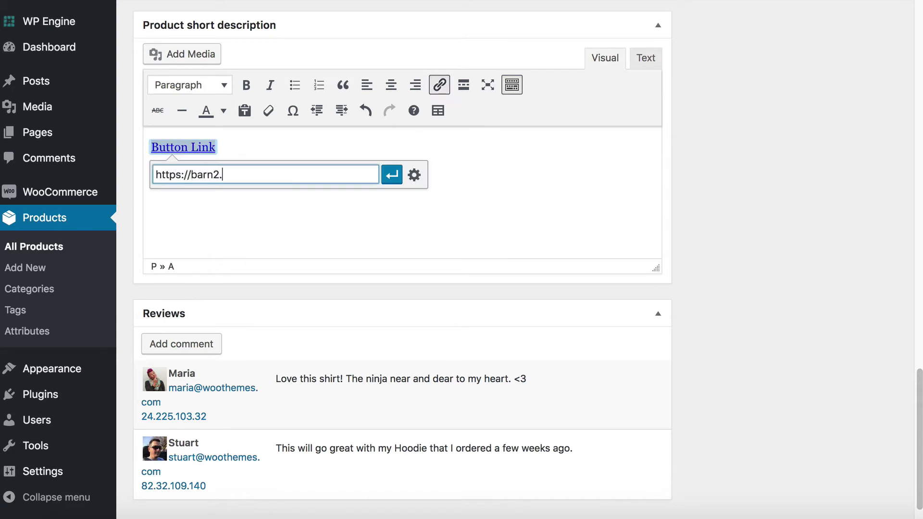
type("co.uk")
left_click(391, 176)
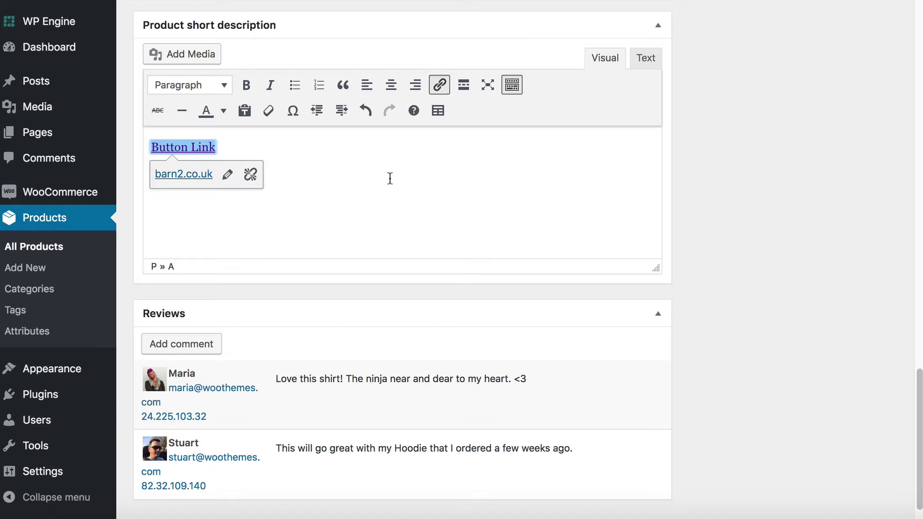
Step: Add class="button" to the link tag in the short description's HTML, then return to the visual view
left_click(645, 58)
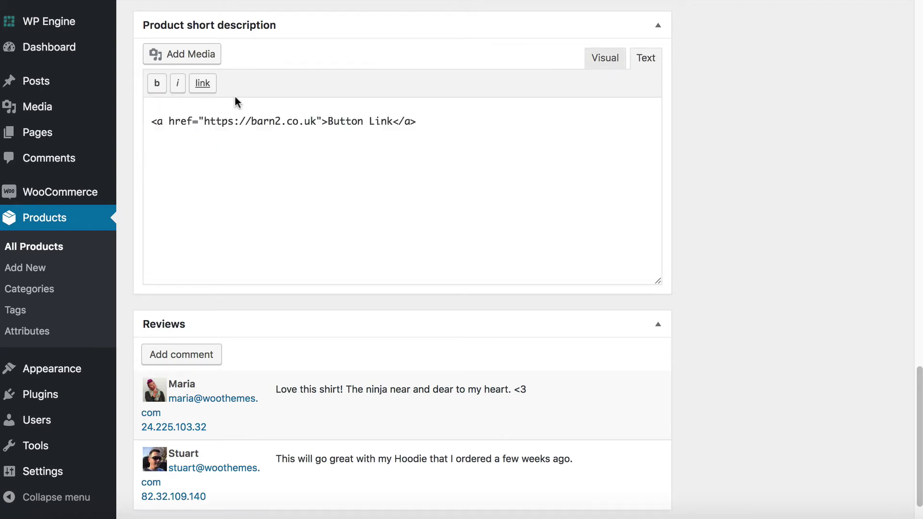
left_click(167, 121)
type("class=")
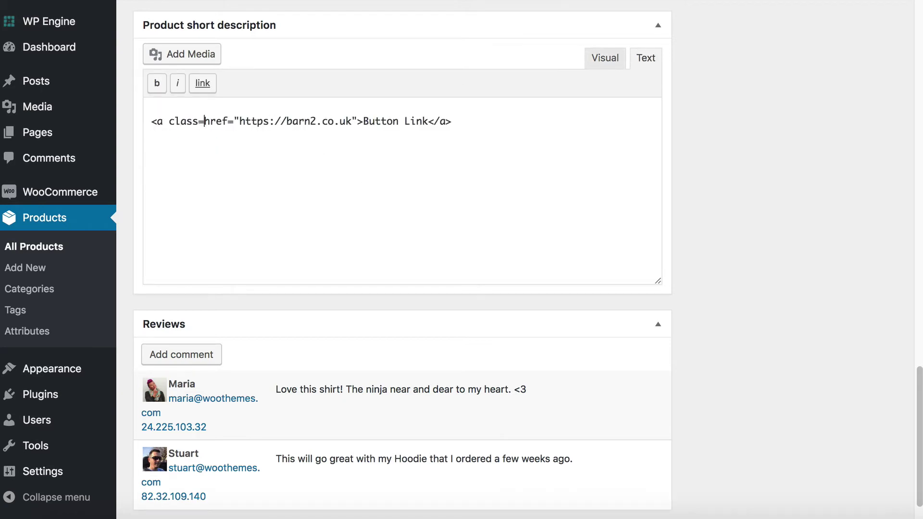
type("\"button\"")
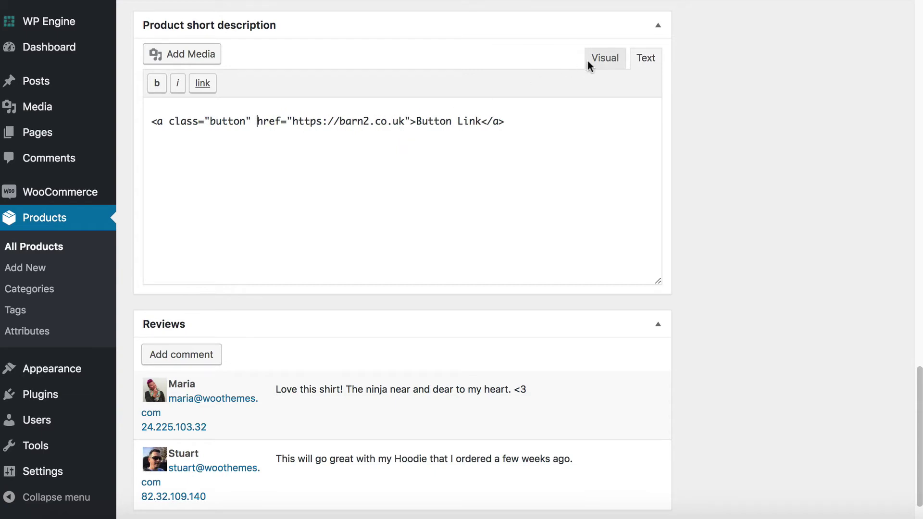
left_click(603, 60)
Step: Update the Happy Ninja T-shirt product and reload the product table page to check its button link
scroll(579, 169, "up", 15)
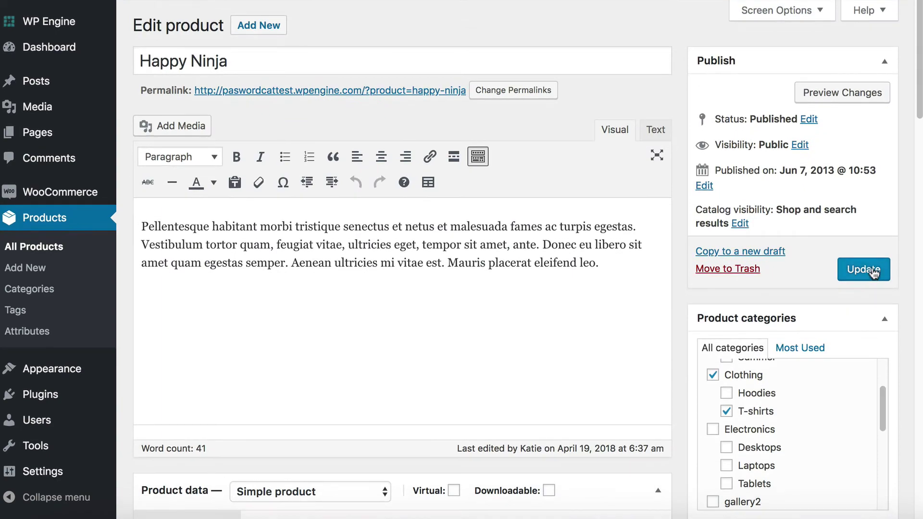
left_click(872, 272)
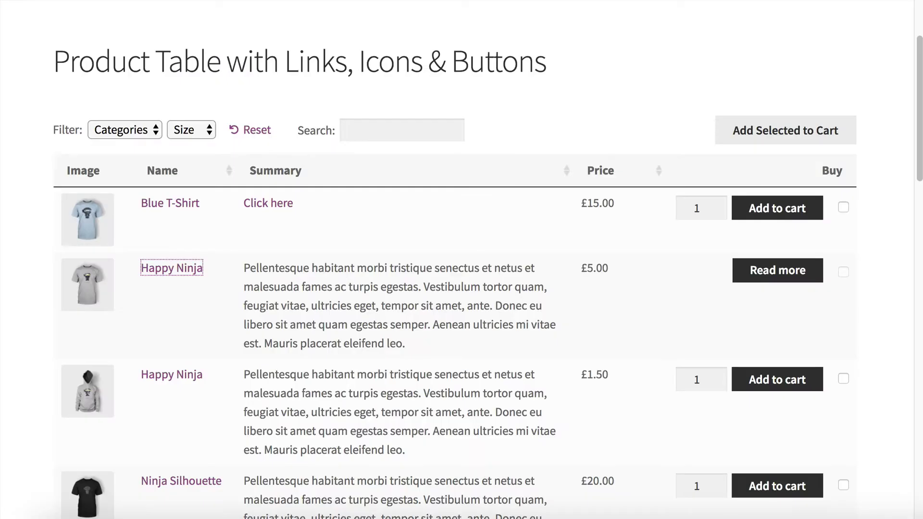
key("super+r")
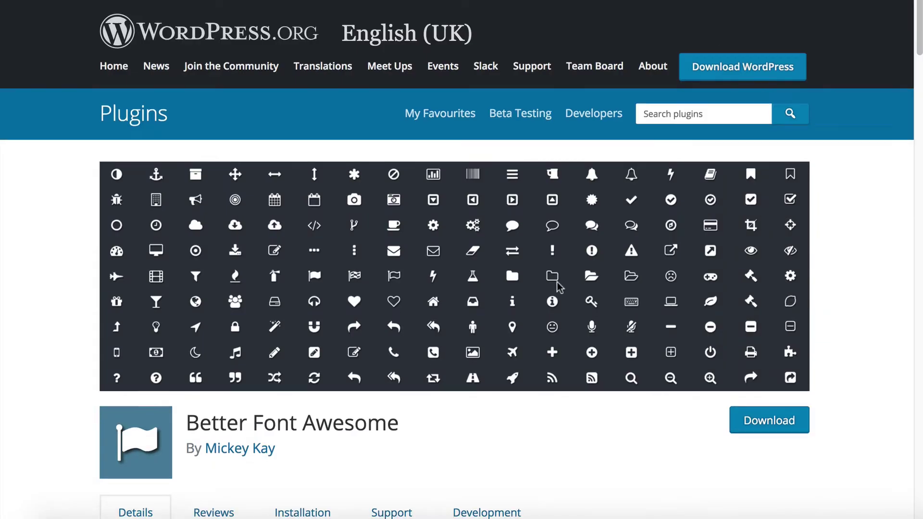
Step: Examine the Better Font Awesome plugin's page on WordPress.org, including its icon overview, name and description
scroll(557, 288, "down", 1)
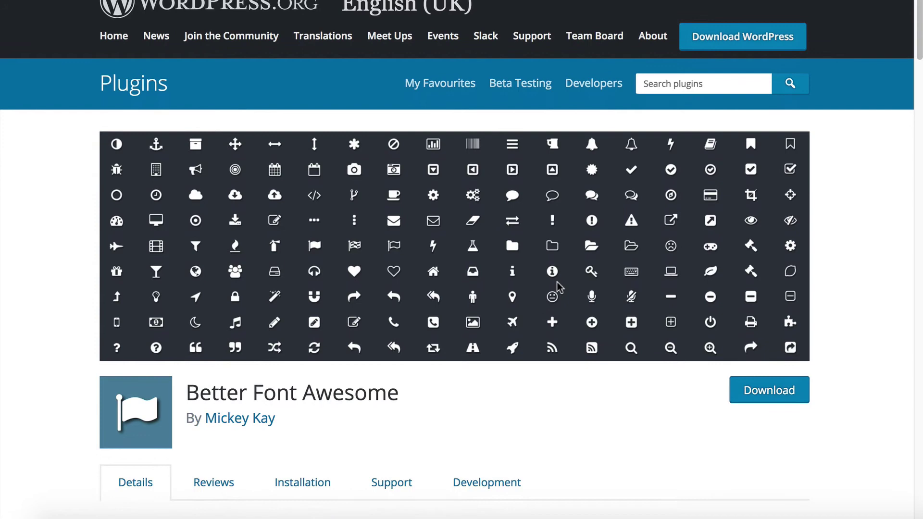
scroll(559, 287, "up", 1)
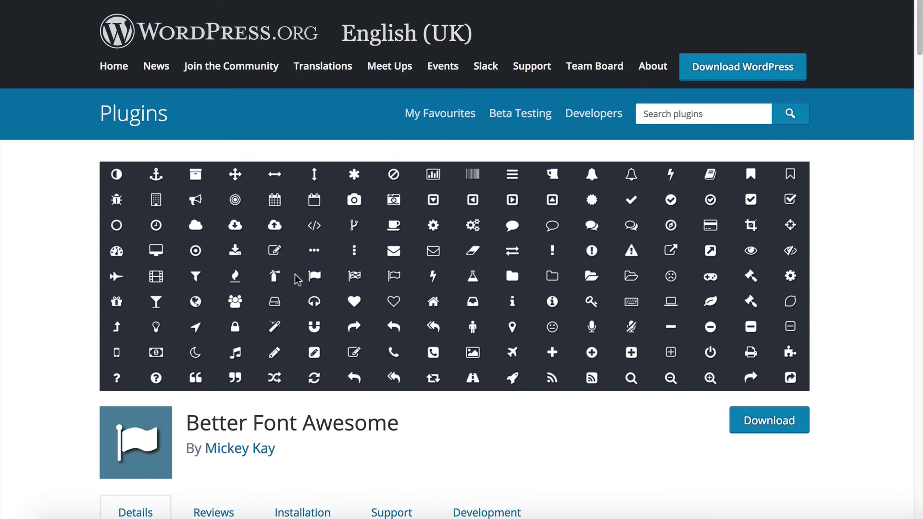
scroll(295, 274, "down", 2)
scroll(296, 278, "down", 1)
scroll(295, 275, "down", 2)
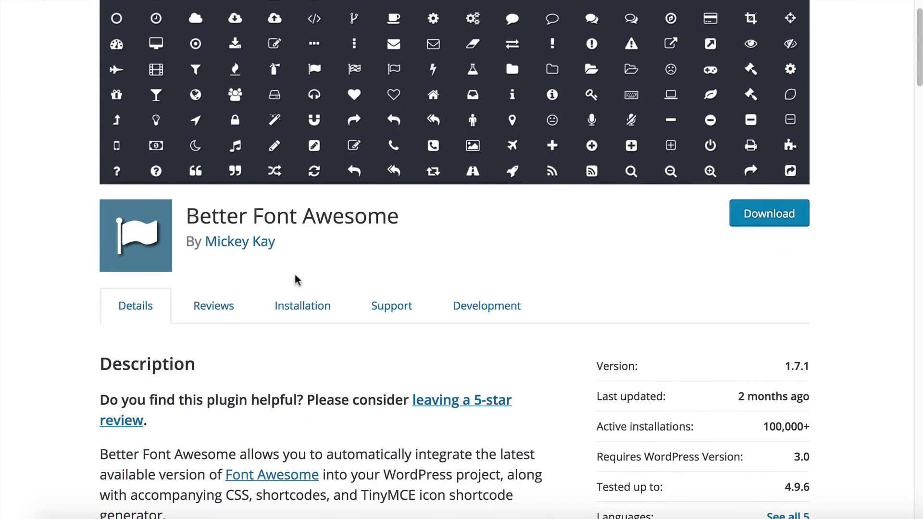
left_click_drag(186, 216, 445, 221)
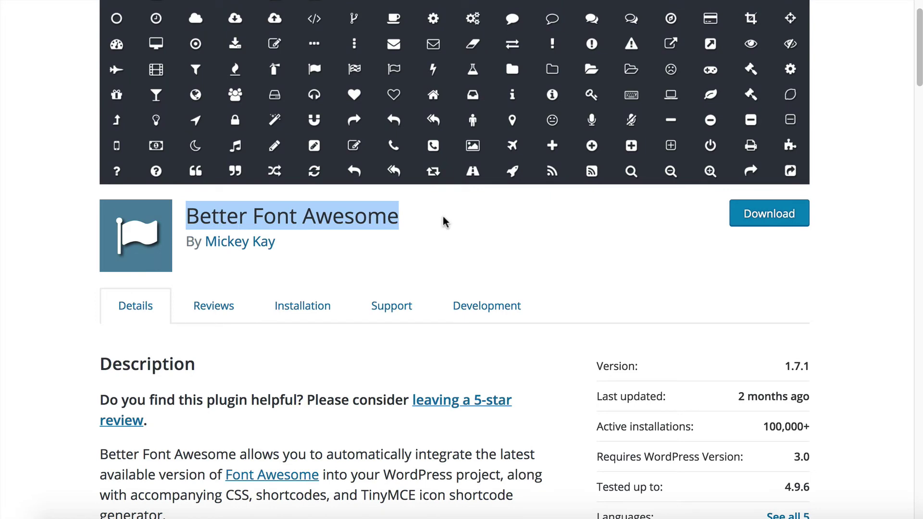
left_click(430, 226)
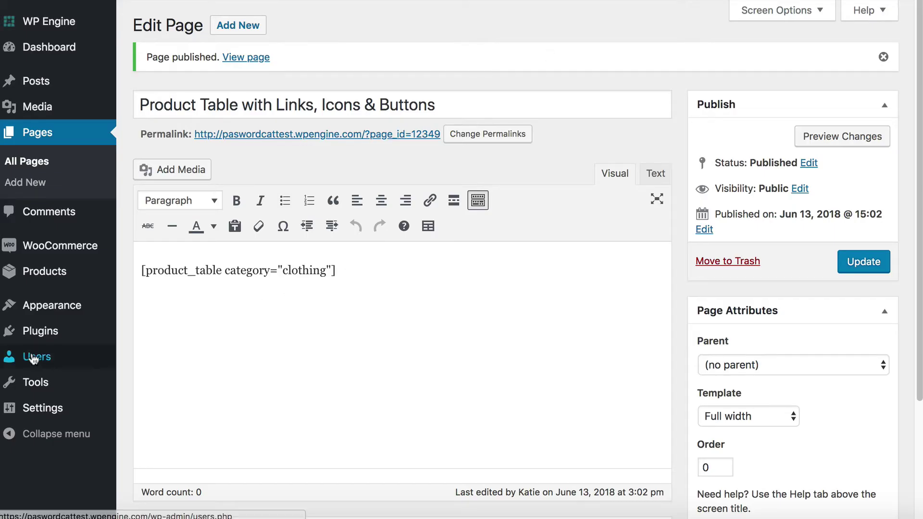
Step: Search for the Better Font Awesome plugin in the WordPress admin, then install and activate it
mouse_move(32, 342)
left_click(136, 356)
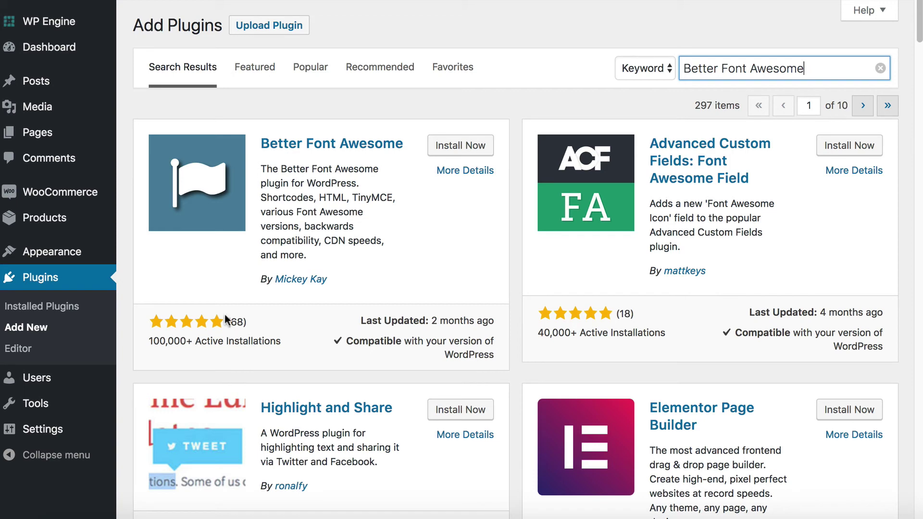
left_click(451, 145)
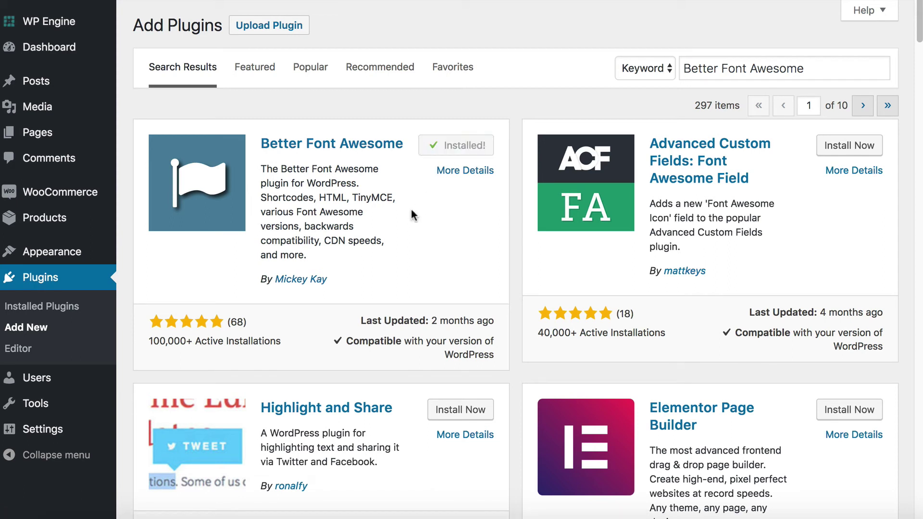
left_click(459, 149)
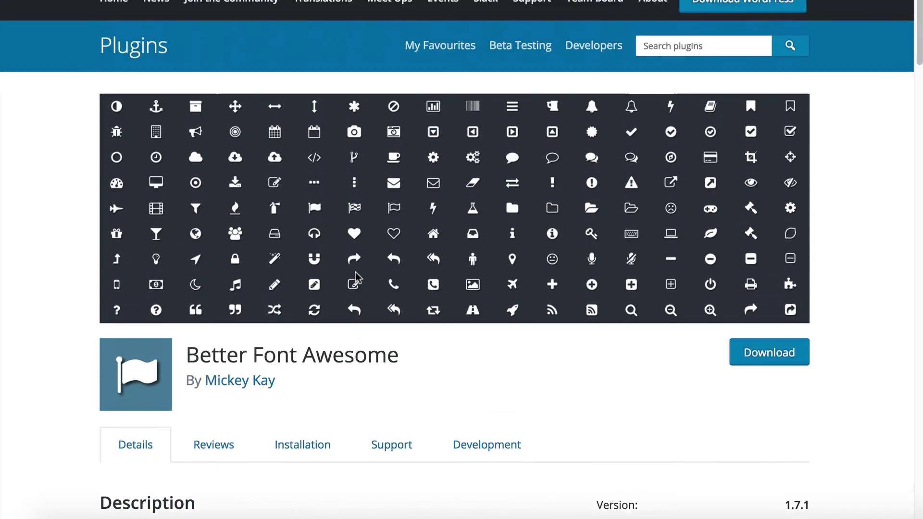
Step: Copy the example icon shortcode from the Usage section of the Better Font Awesome plugin page
scroll(355, 277, "up", 3)
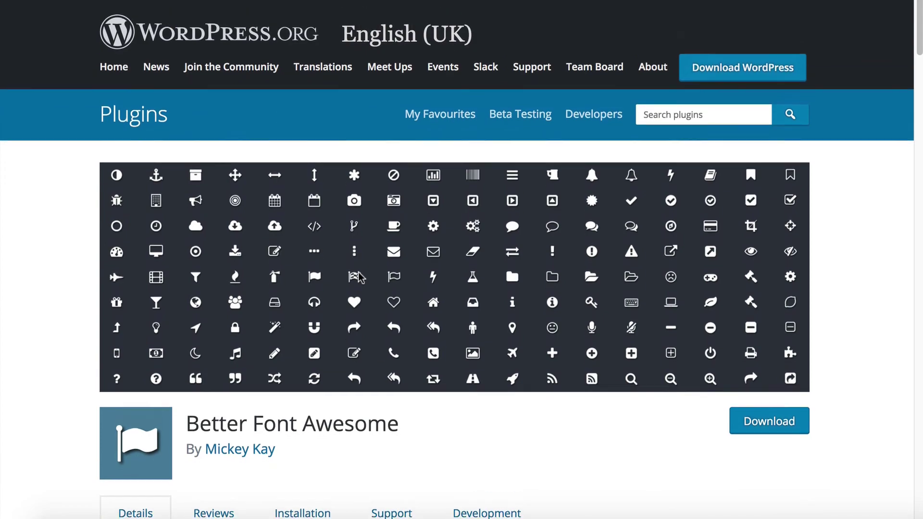
scroll(359, 277, "down", 15)
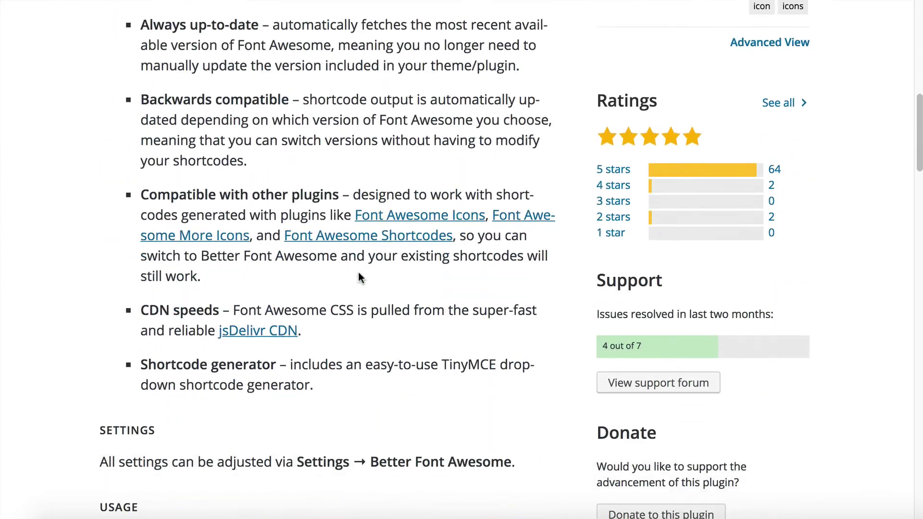
scroll(358, 276, "down", 6)
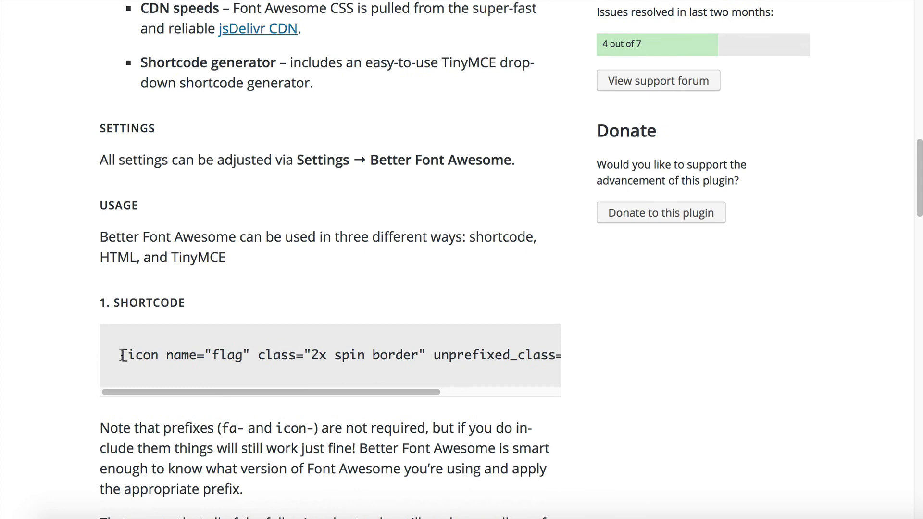
left_click_drag(123, 356, 554, 353)
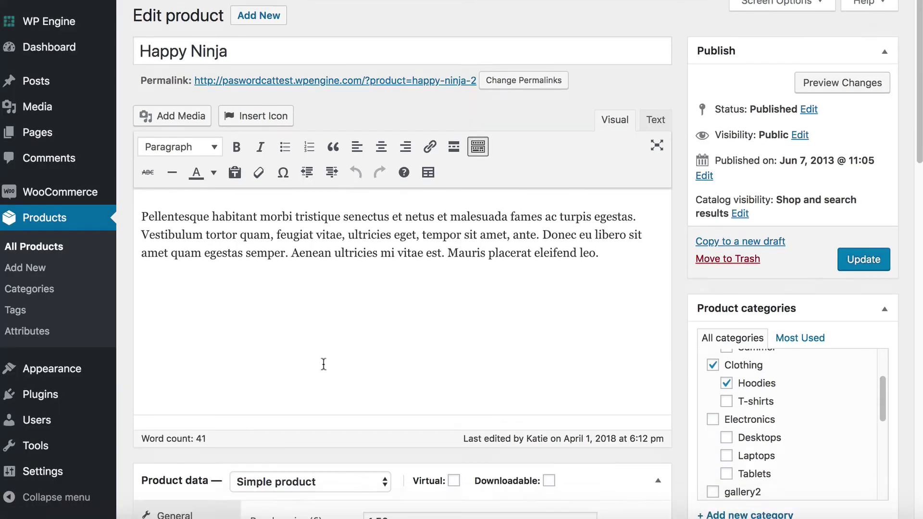
Step: Clear the existing short description of the Happy Ninja hoodie product
scroll(322, 363, "down", 5)
scroll(322, 363, "up", 1)
left_click(304, 160)
key("ctrl+a")
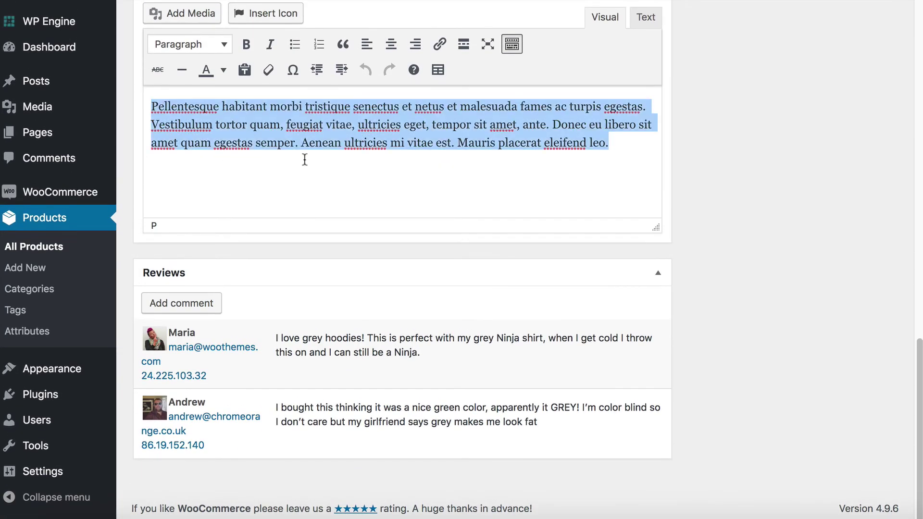
key("BackSpace")
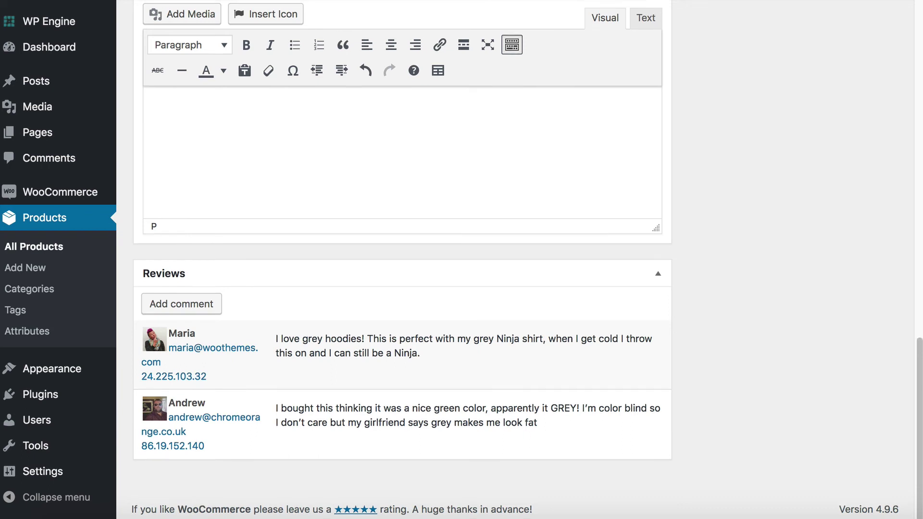
Step: Turn on plain-text pasting and paste the copied "flag" icon shortcode into the hoodie's short description
scroll(294, 153, "up", 2)
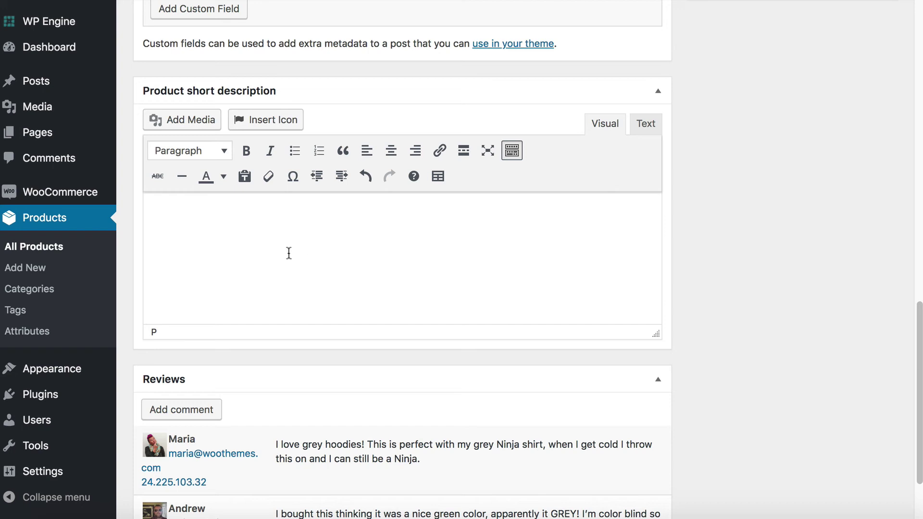
left_click(245, 179)
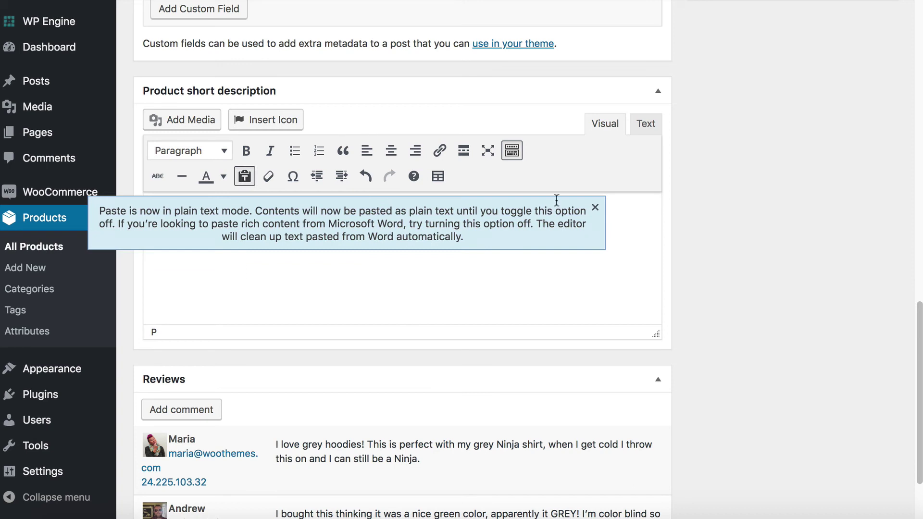
left_click(595, 207)
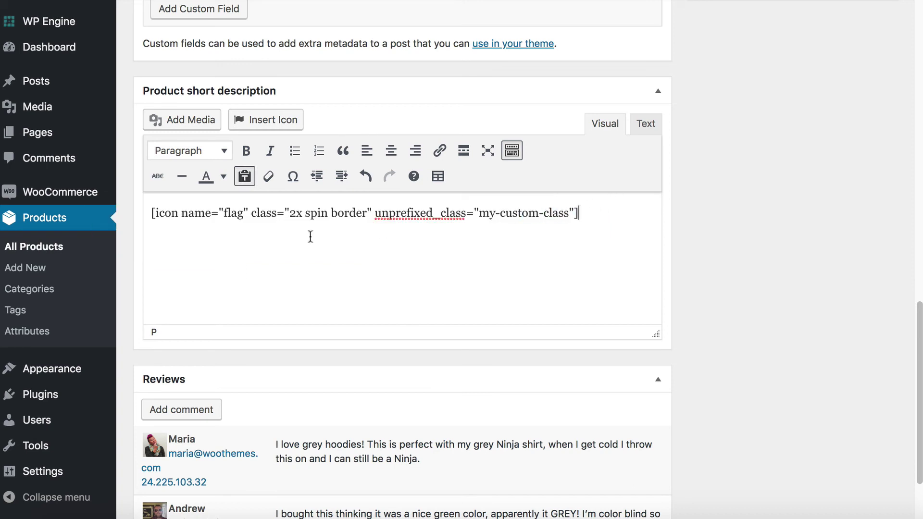
Step: Remove "spin border" from the icon shortcode's class value, leaving class="2x"
left_click_drag(309, 235, 143, 212)
left_click(211, 212)
left_click(609, 207)
left_click_drag(303, 214, 368, 213)
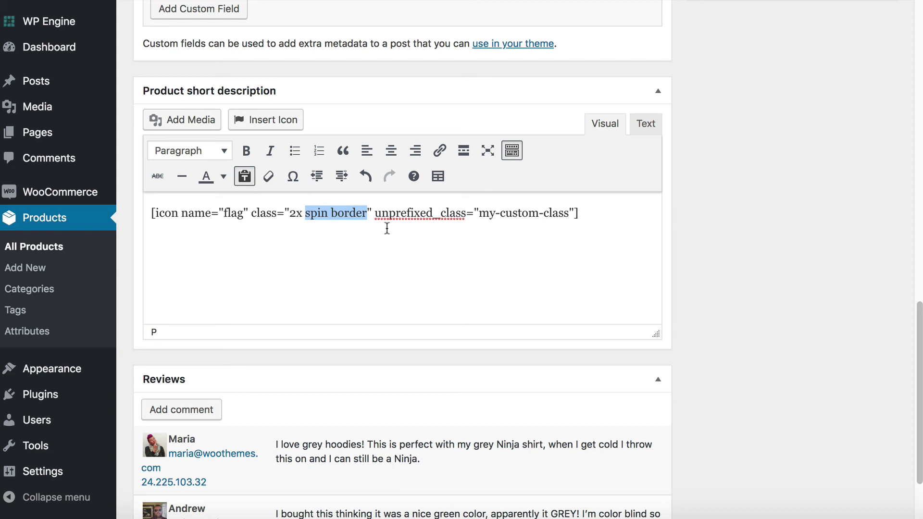
key("BackSpace")
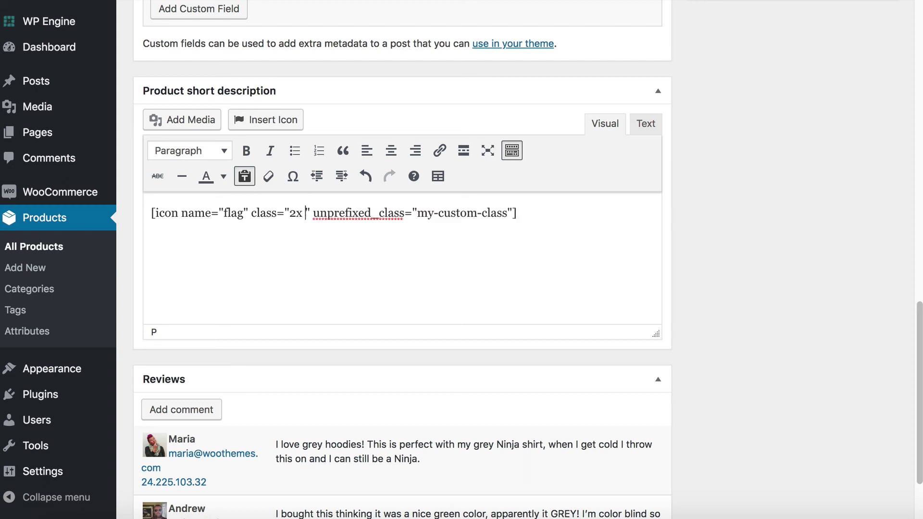
key("BackSpace")
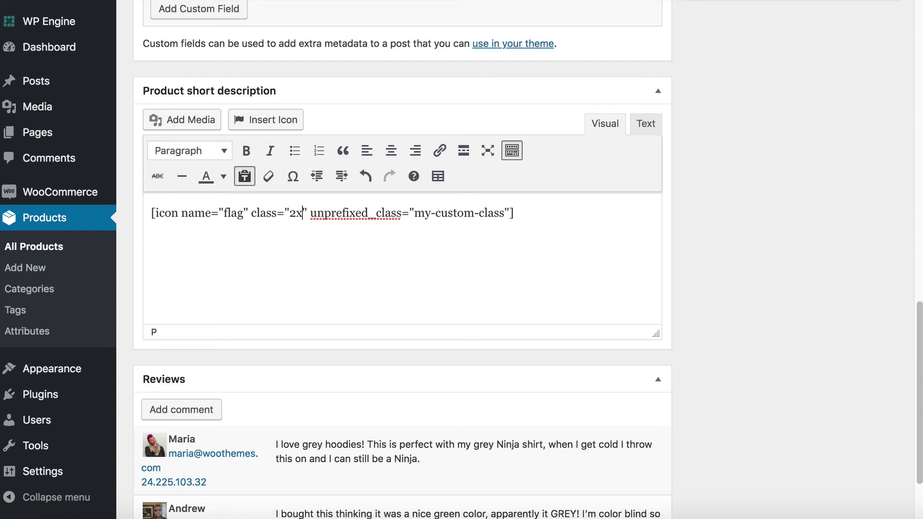
Step: Try the sizes 3x, 1x and 4x in the icon shortcode's class value and set it back to 2x
left_click(296, 213)
key("BackSpace")
type("3")
key("BackSpace")
type("1")
key("BackSpace")
type("4")
key("BackSpace")
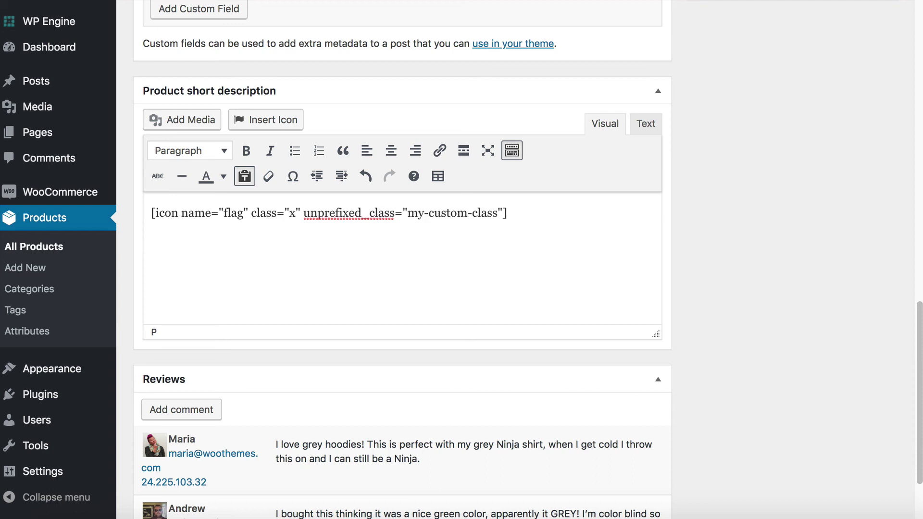
type("2")
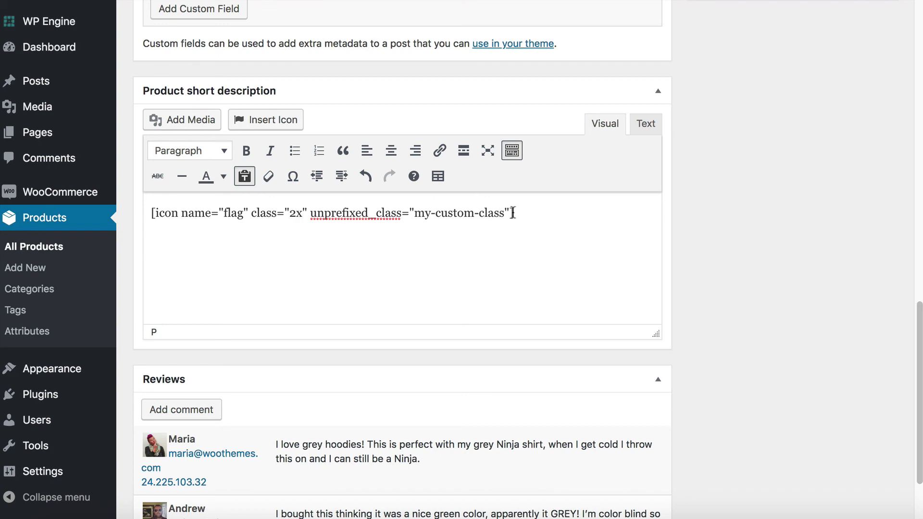
left_click_drag(225, 214, 243, 214)
type("facebook")
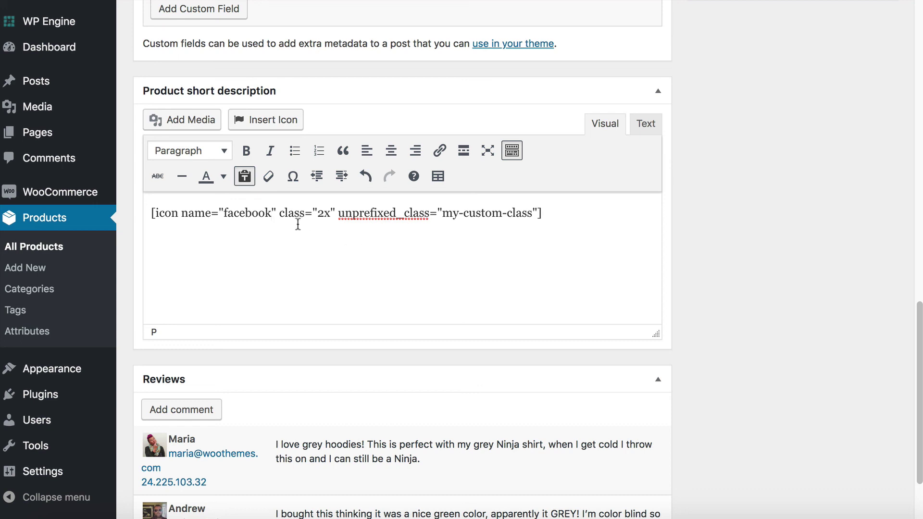
left_click_drag(566, 213, 144, 219)
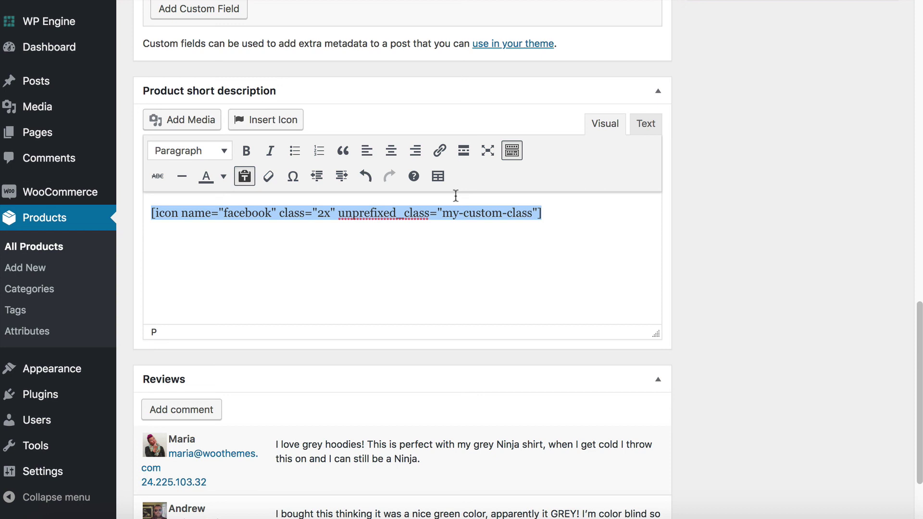
left_click(439, 150)
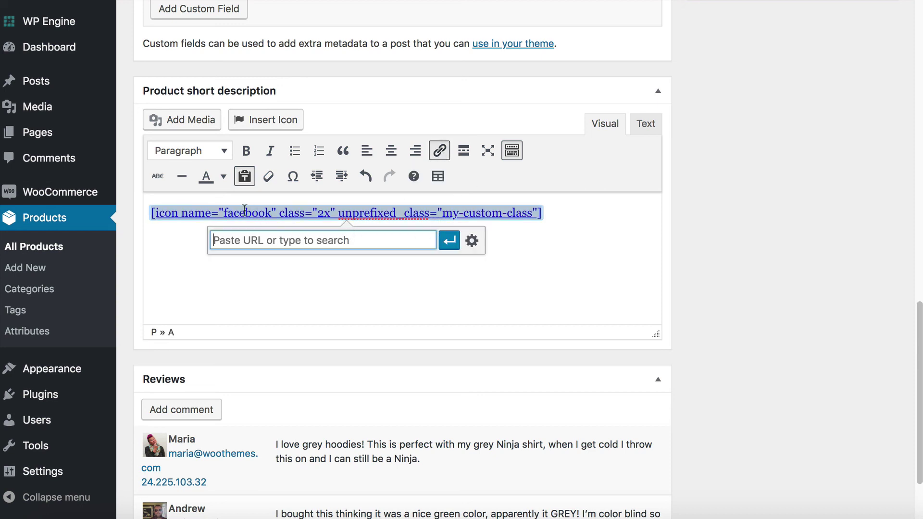
type("https://ba")
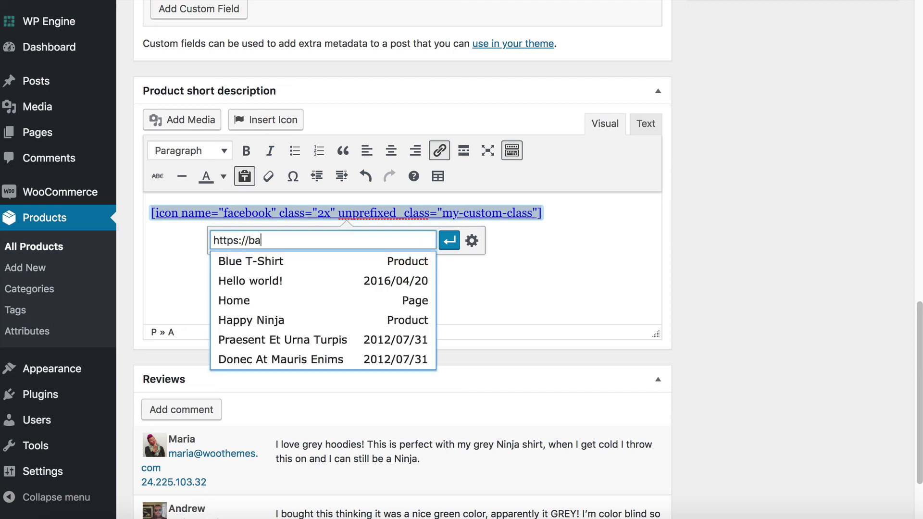
type("rn2.co.uk")
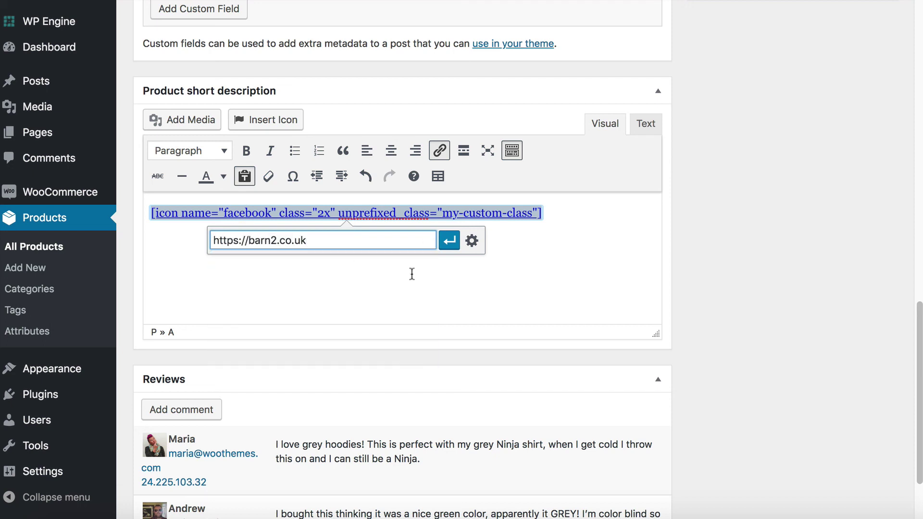
left_click(449, 241)
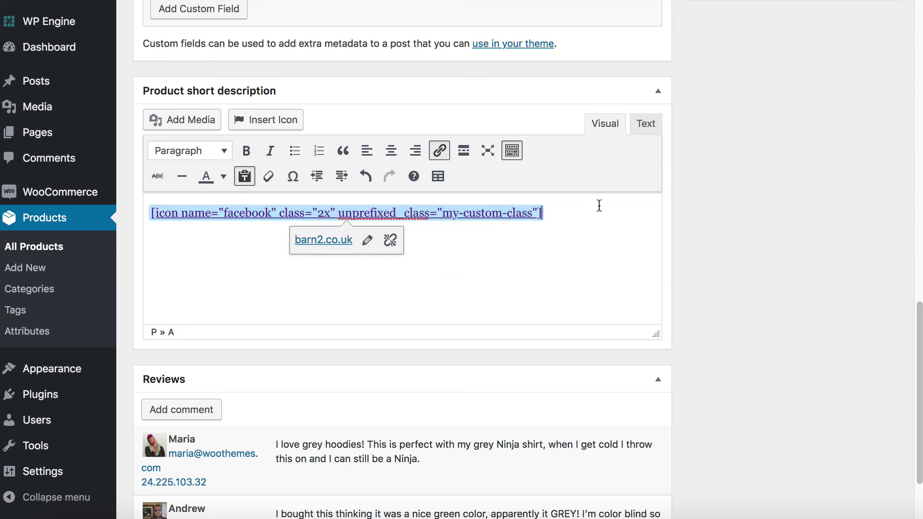
left_click(582, 229)
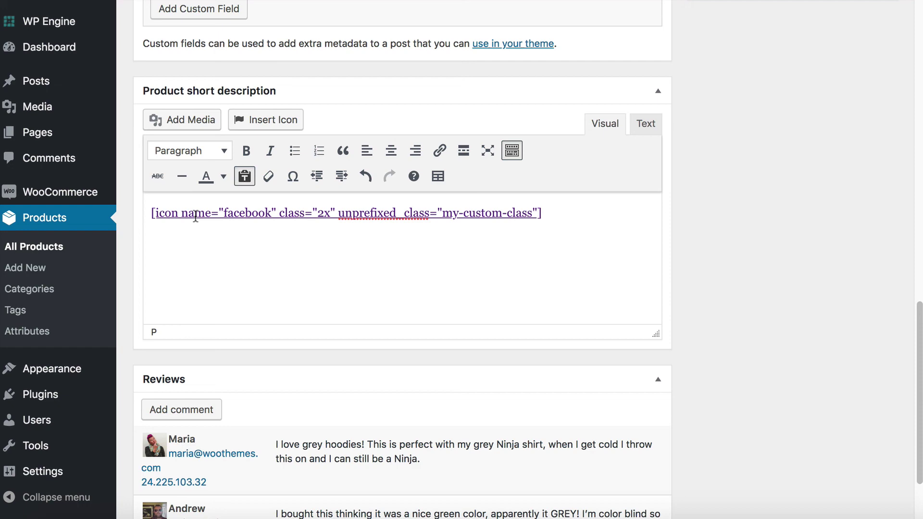
triple_click(278, 212)
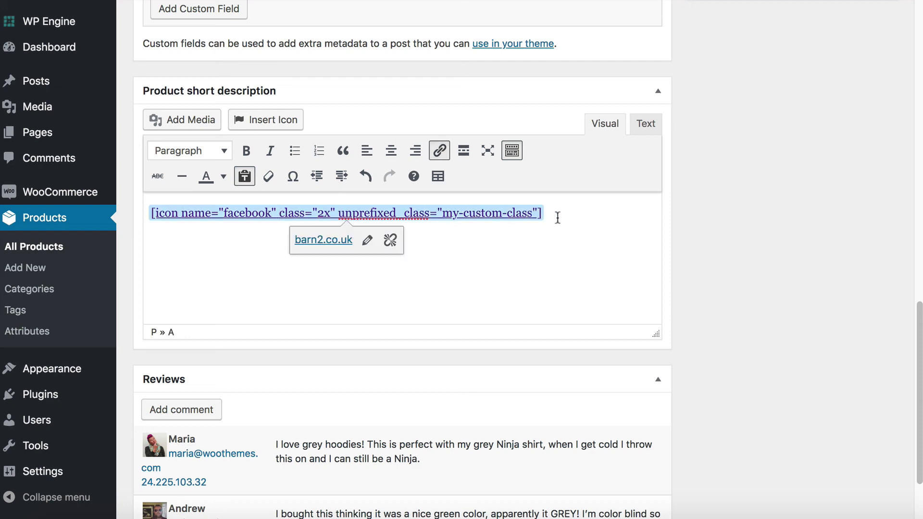
left_click(527, 243)
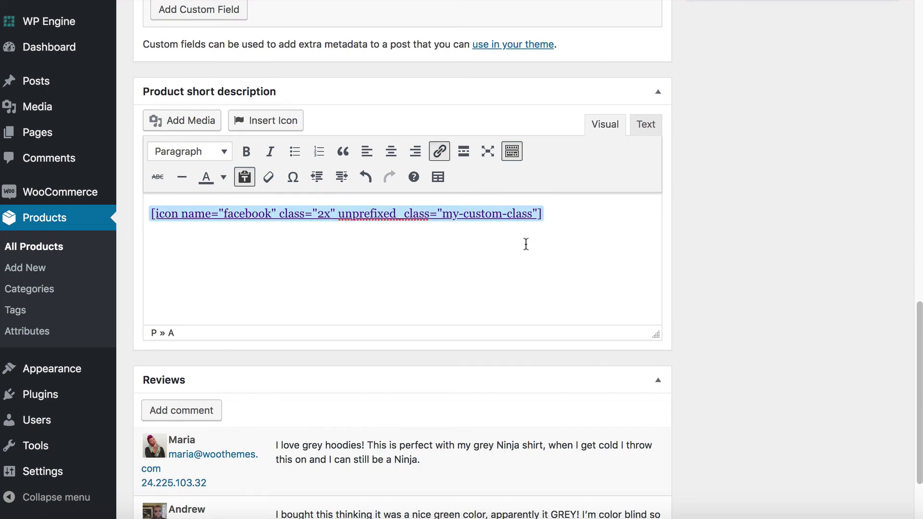
Step: Update the hoodie product and reload the Product Table with Links, Icons & Buttons page to check its summary
scroll(527, 243, "up", 20)
left_click(861, 269)
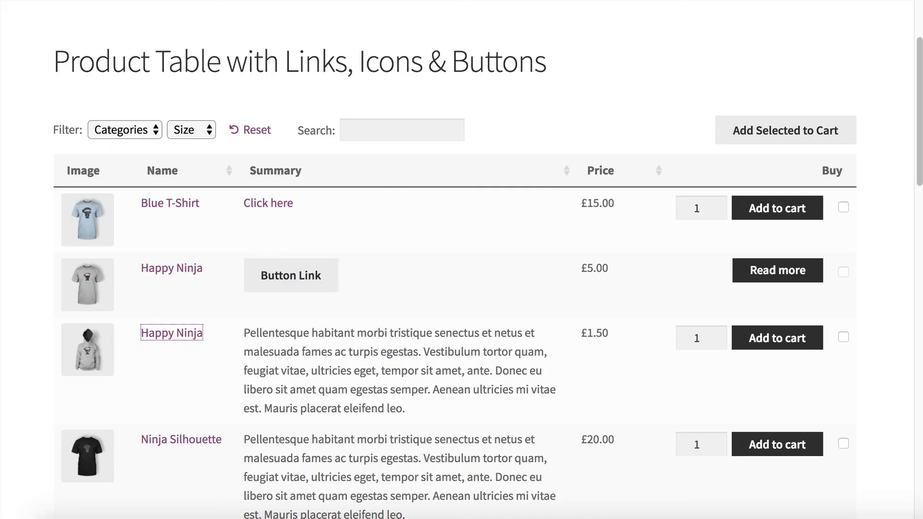
key("super+r")
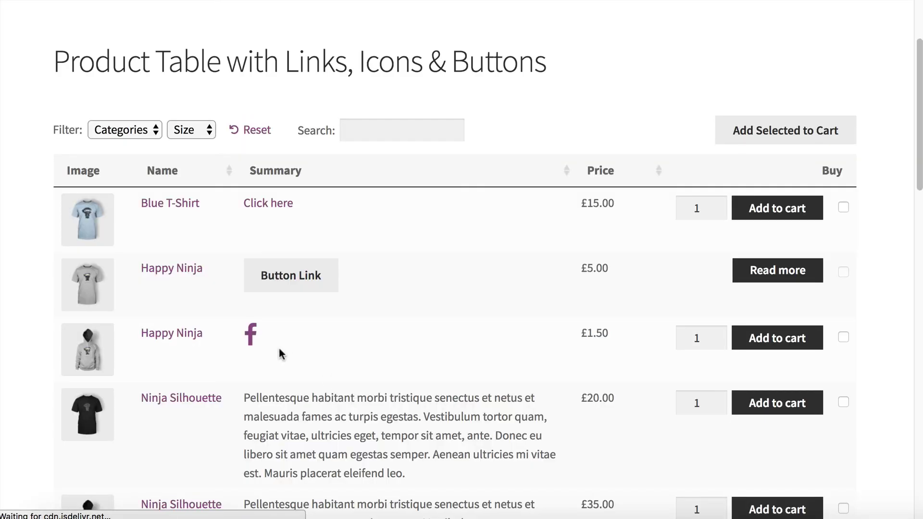